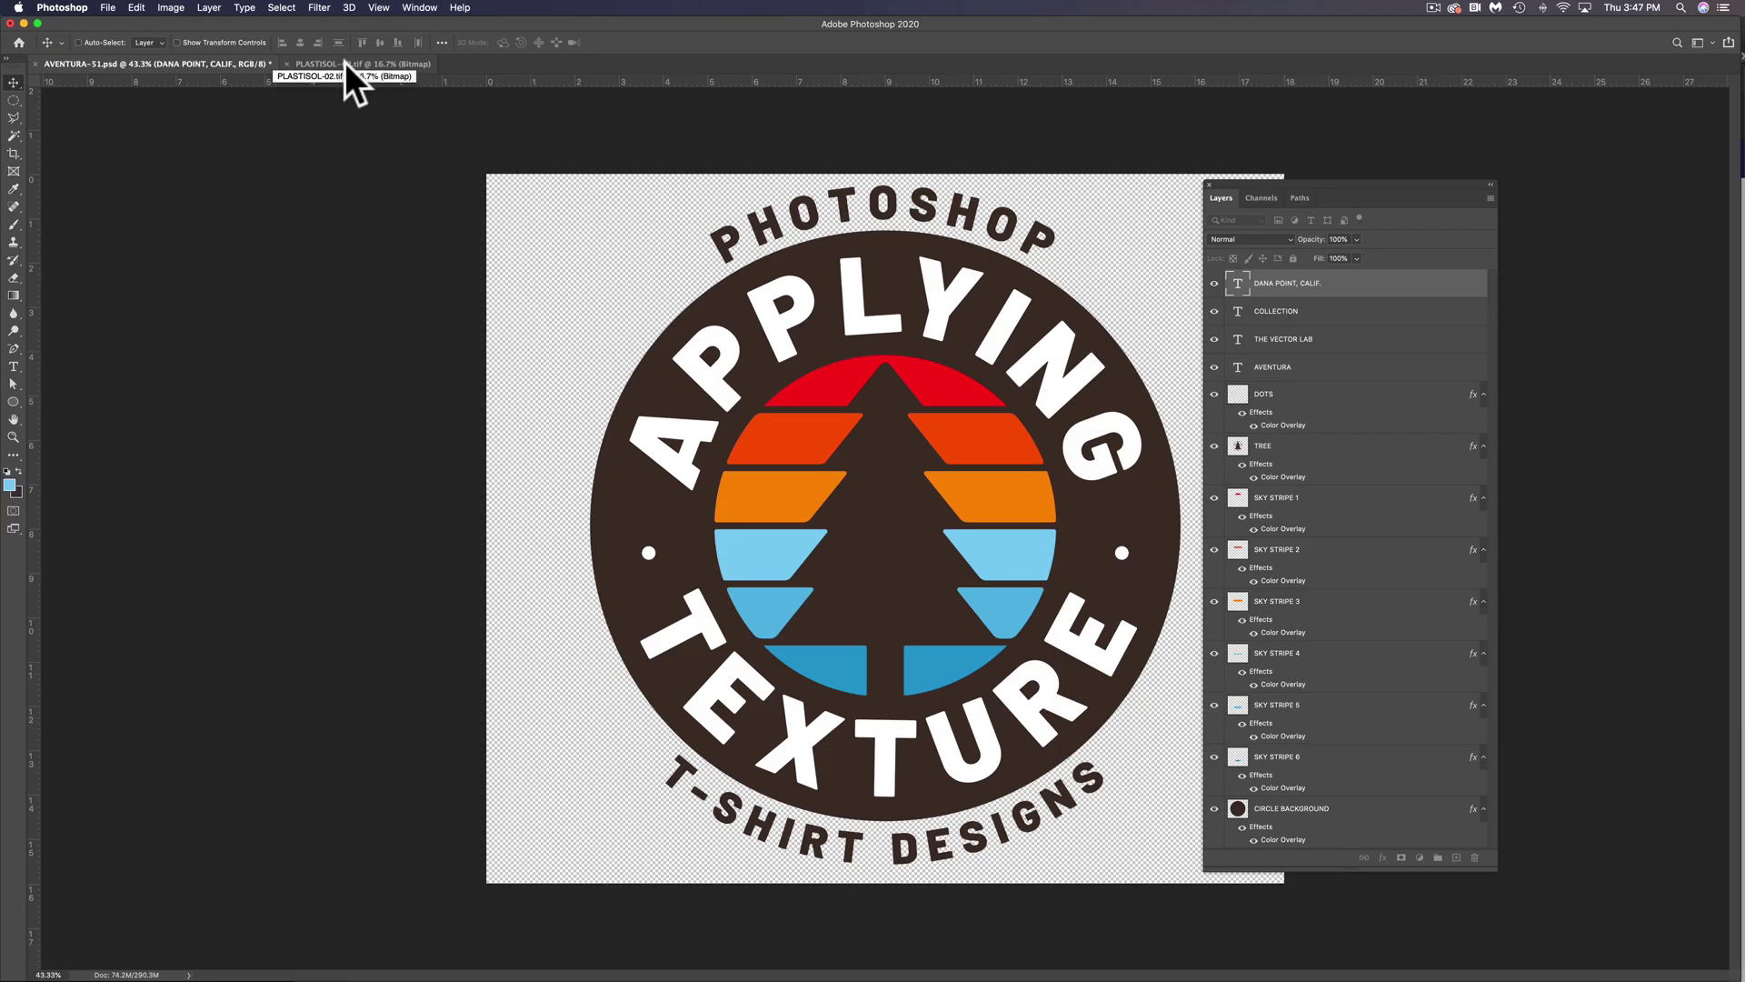
# Inspect the PLASTISOL-02.tif cracked texture up close and copy the whole image
pyautogui.click(346, 61)
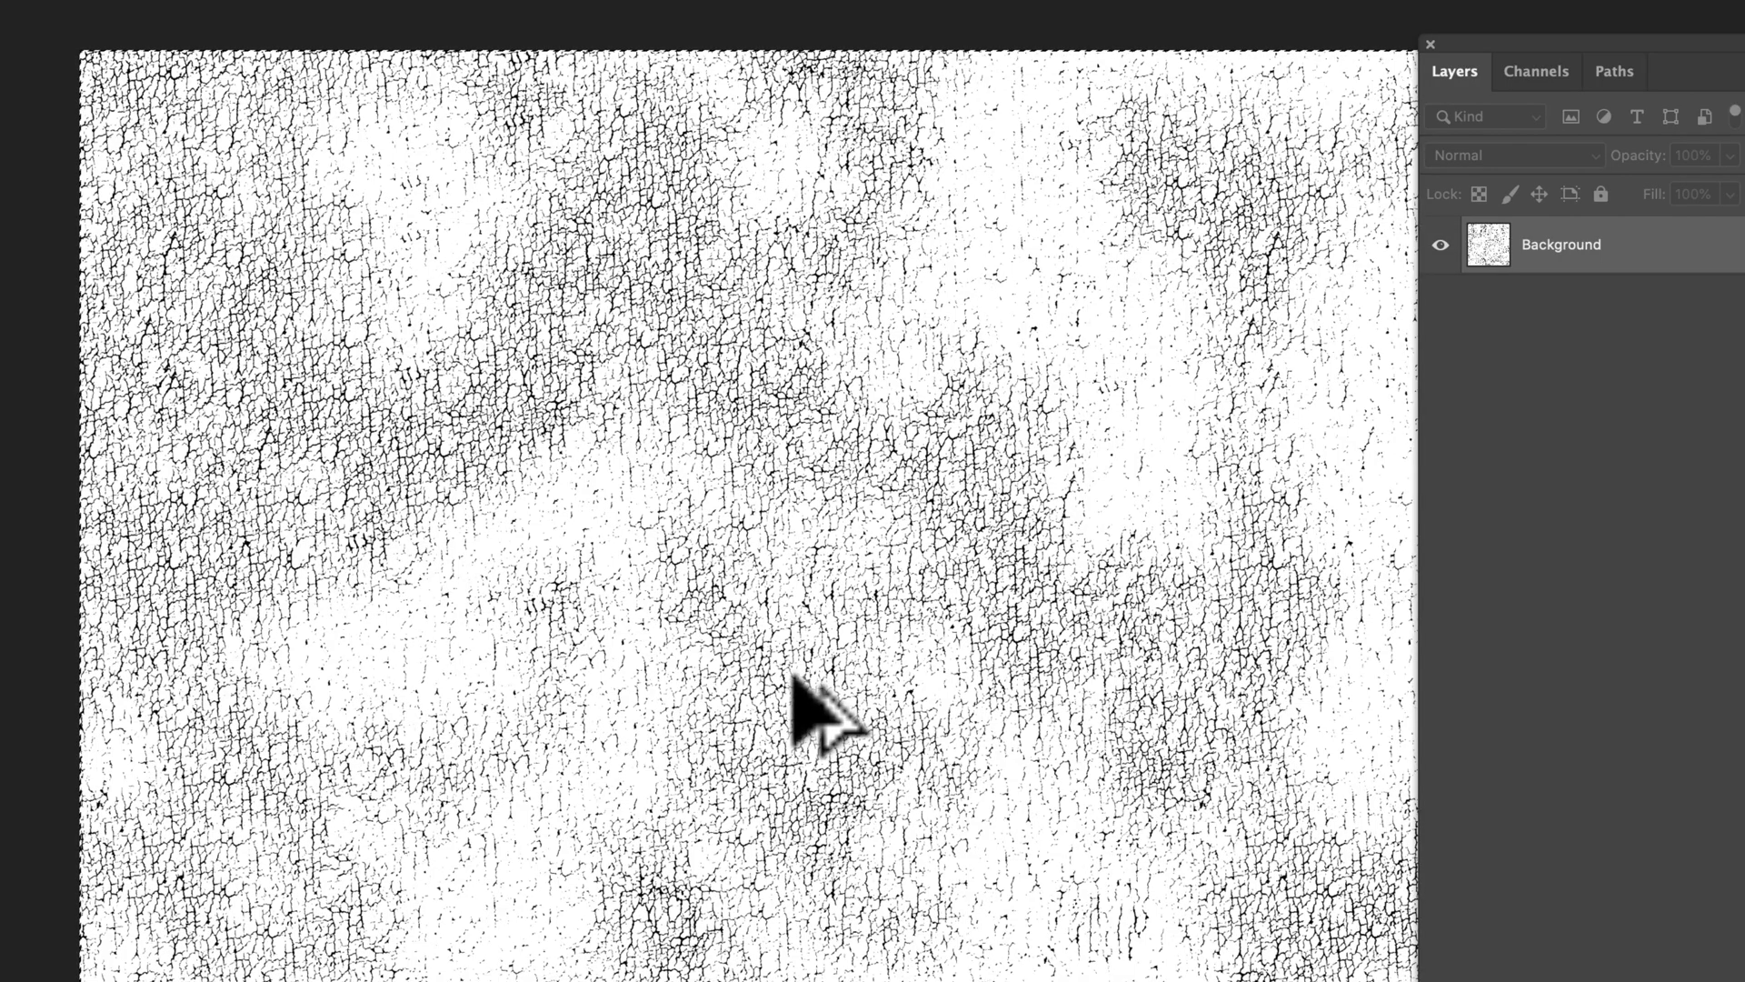
pyautogui.scroll(5, 793, 674)
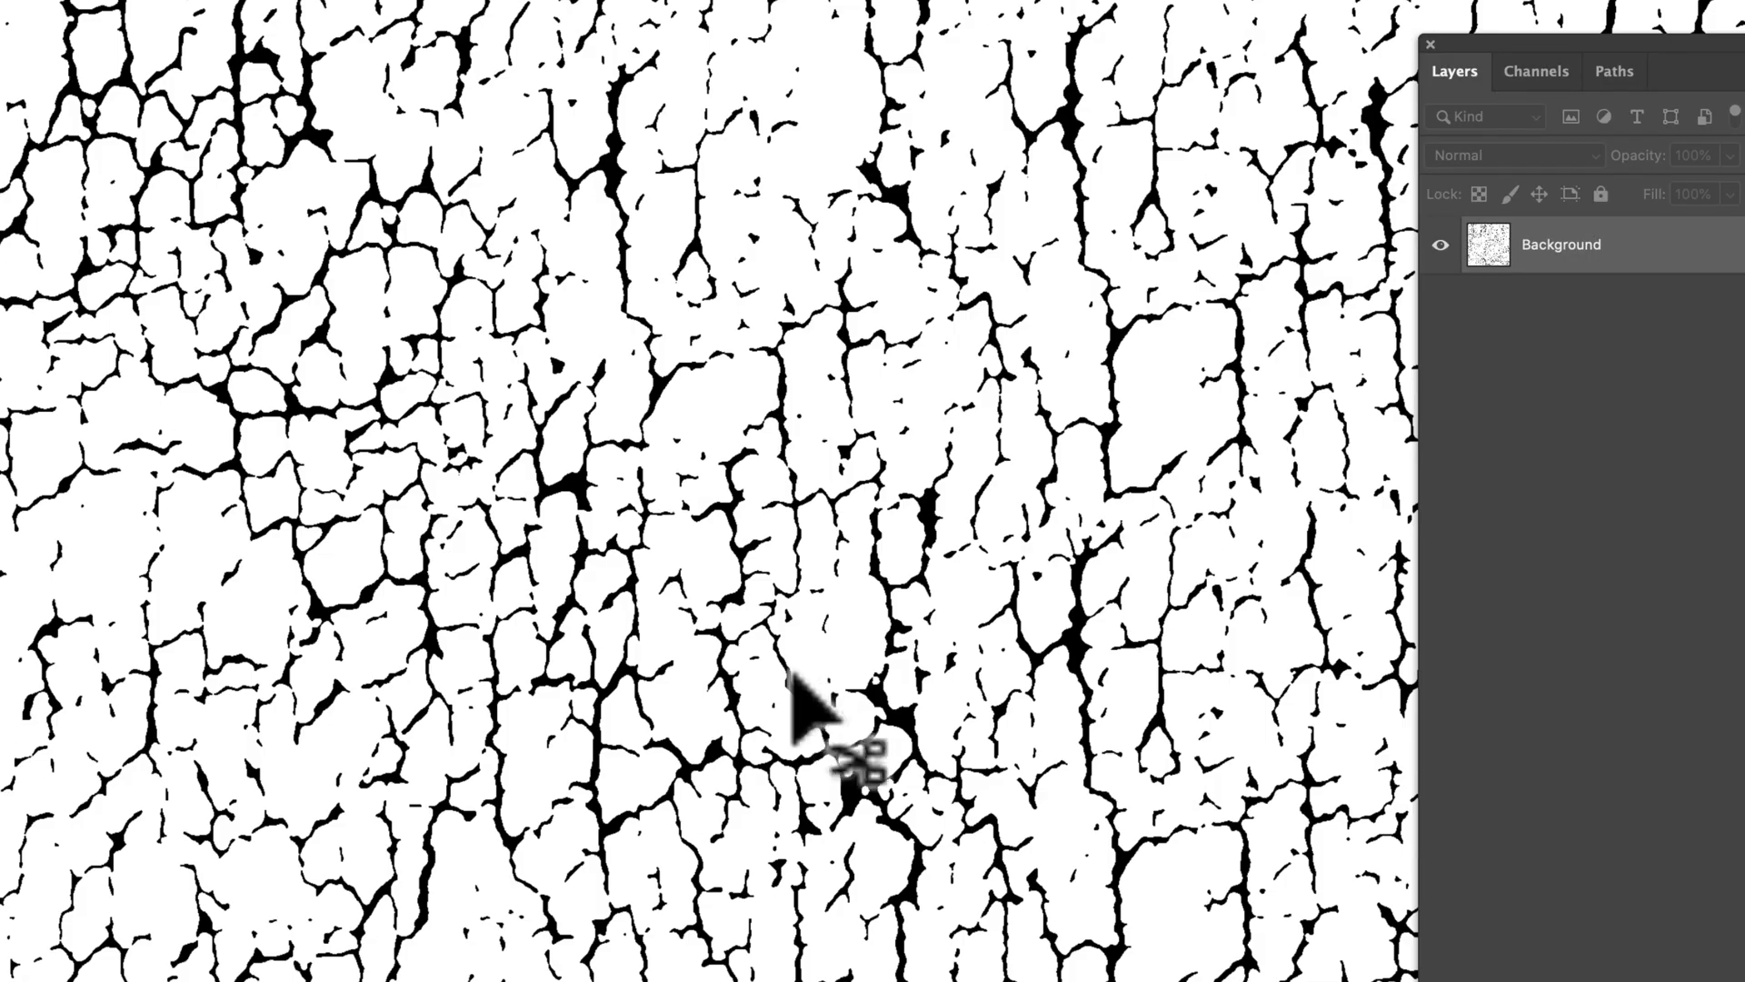
pyautogui.scroll(-5, 830, 475)
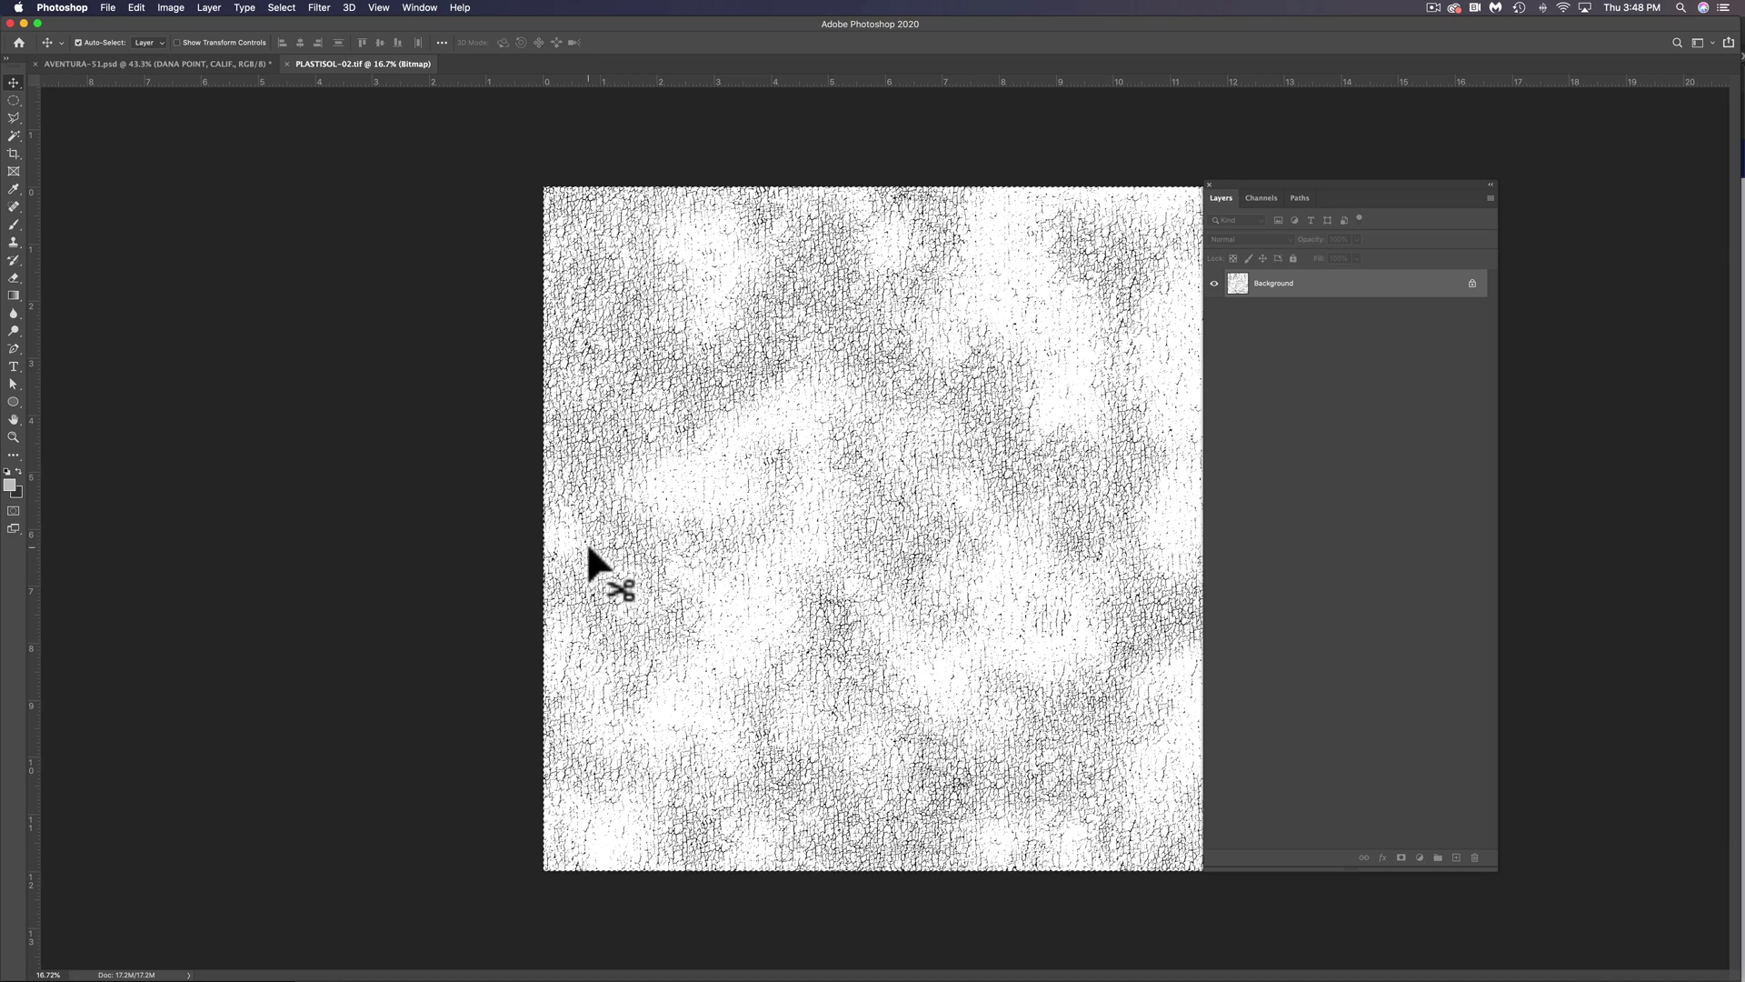
pyautogui.press('super+c')
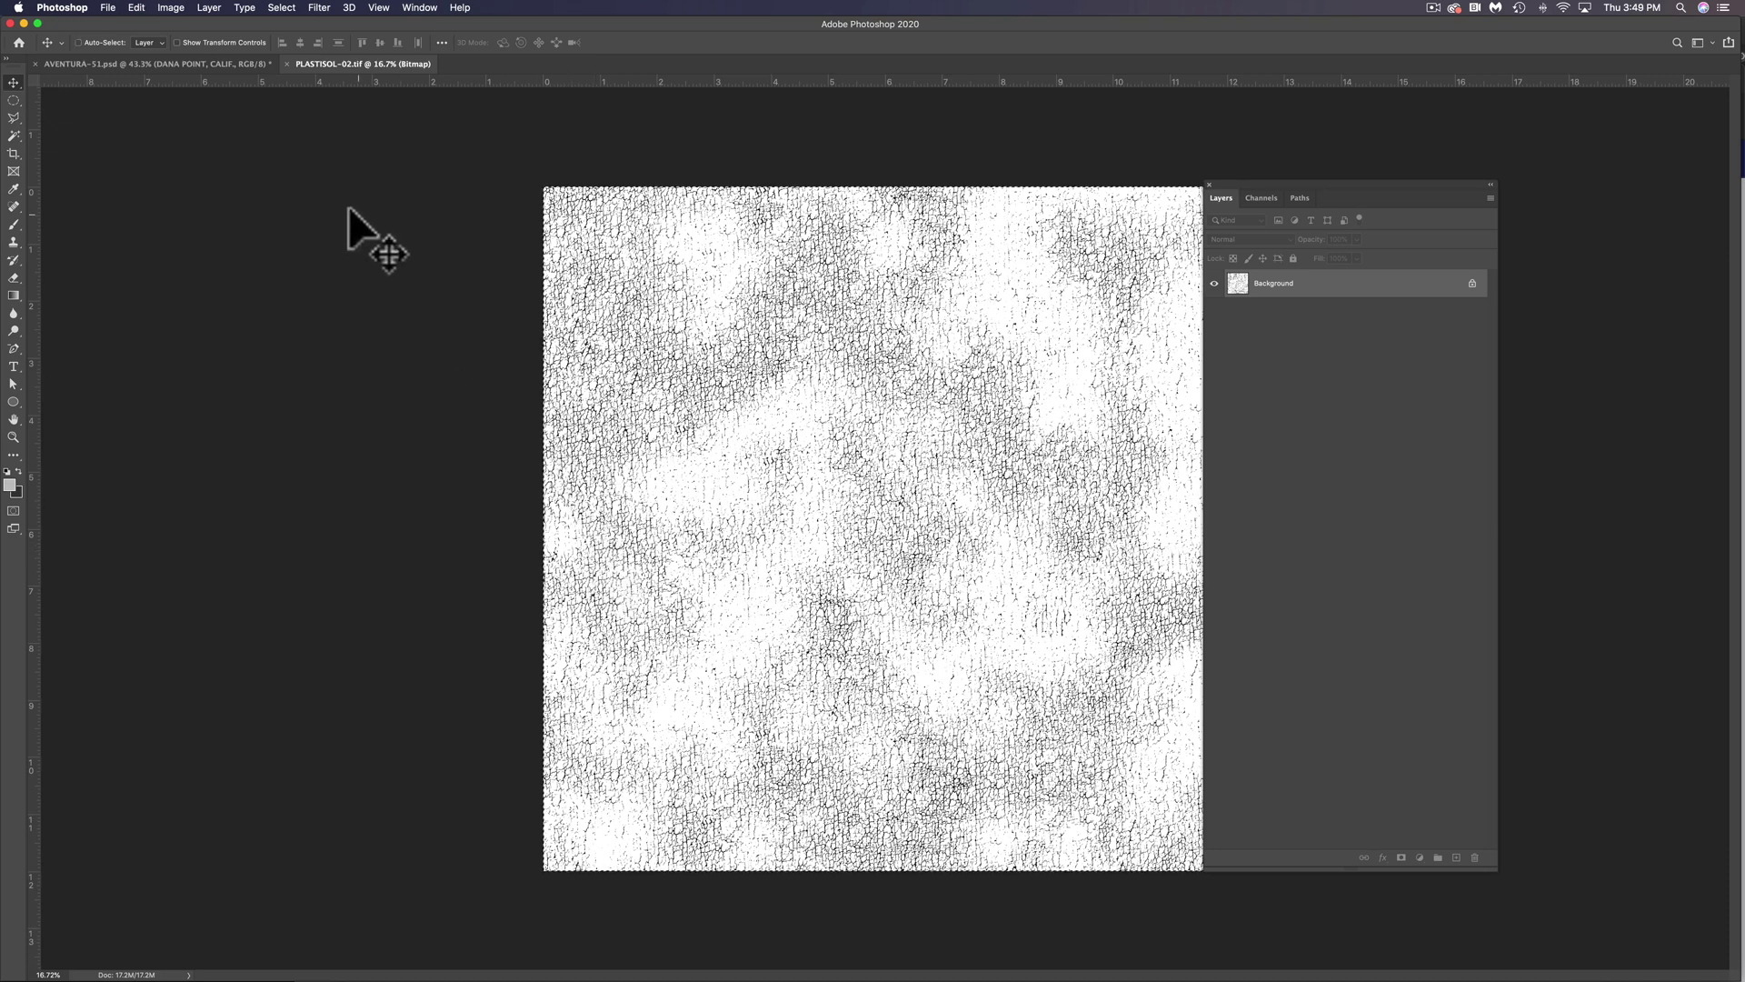
# Paste the texture into AVENTURA-53.psd as Layer 1, scaled to cover the badge canvas
pyautogui.click(157, 62)
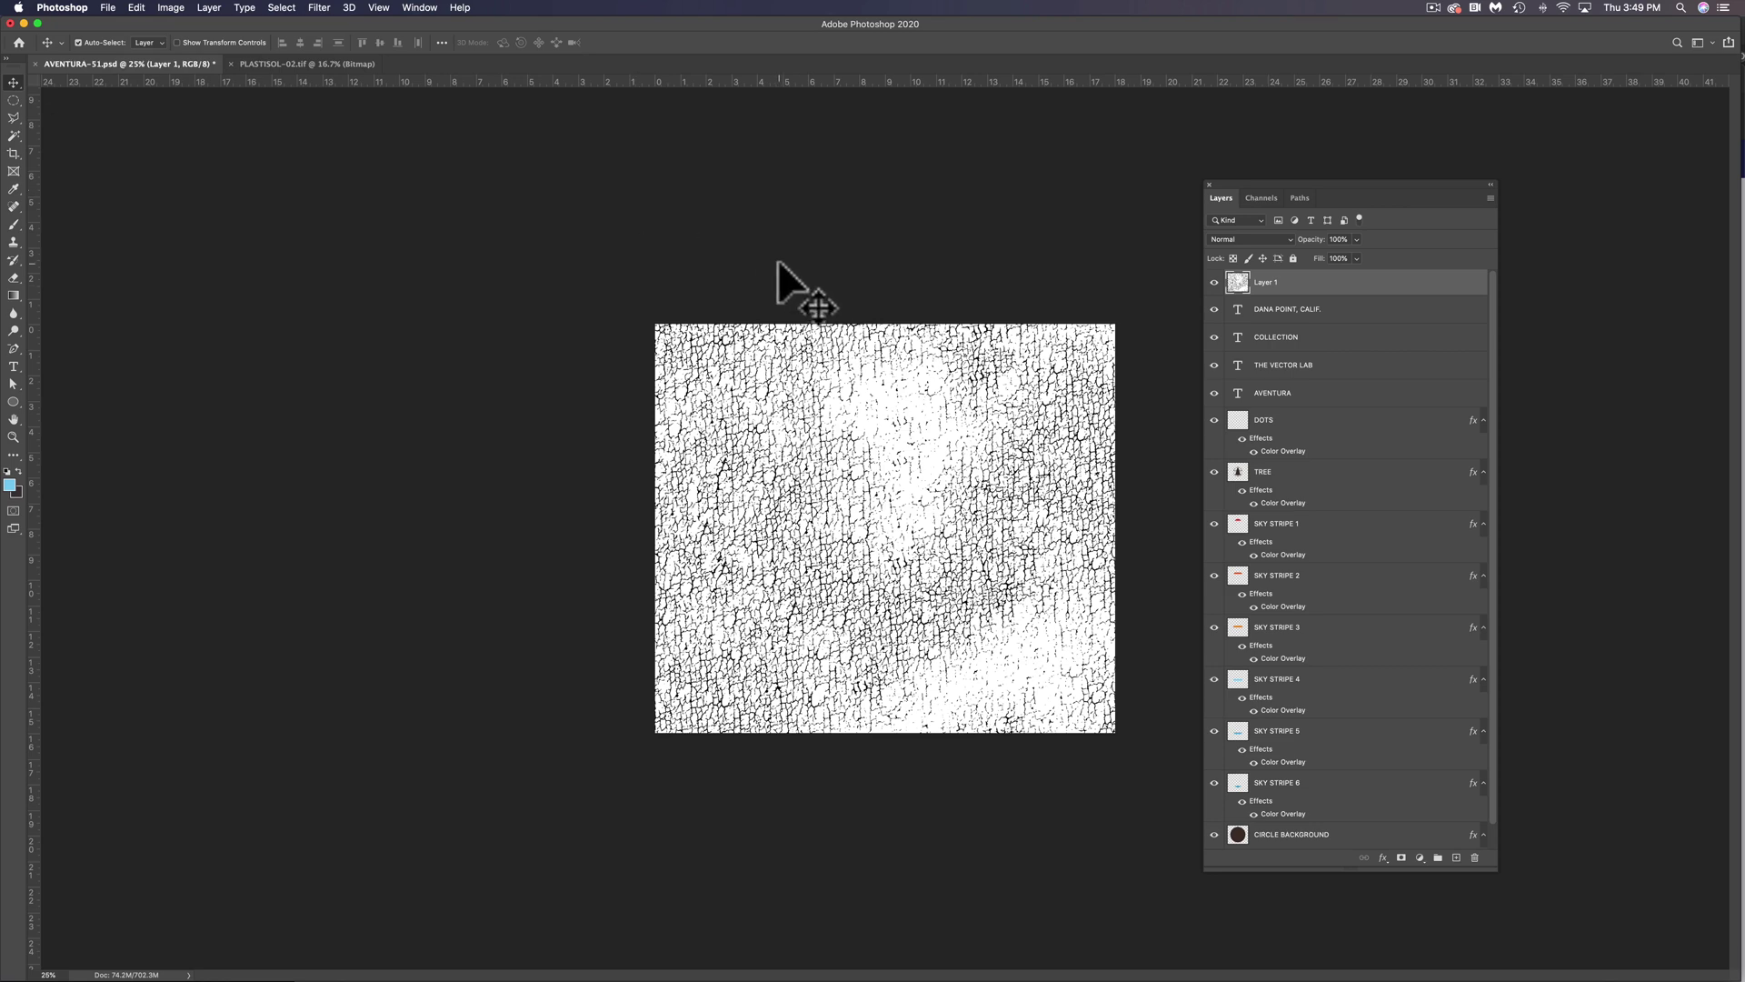
pyautogui.hotkey('ctrl', 't')
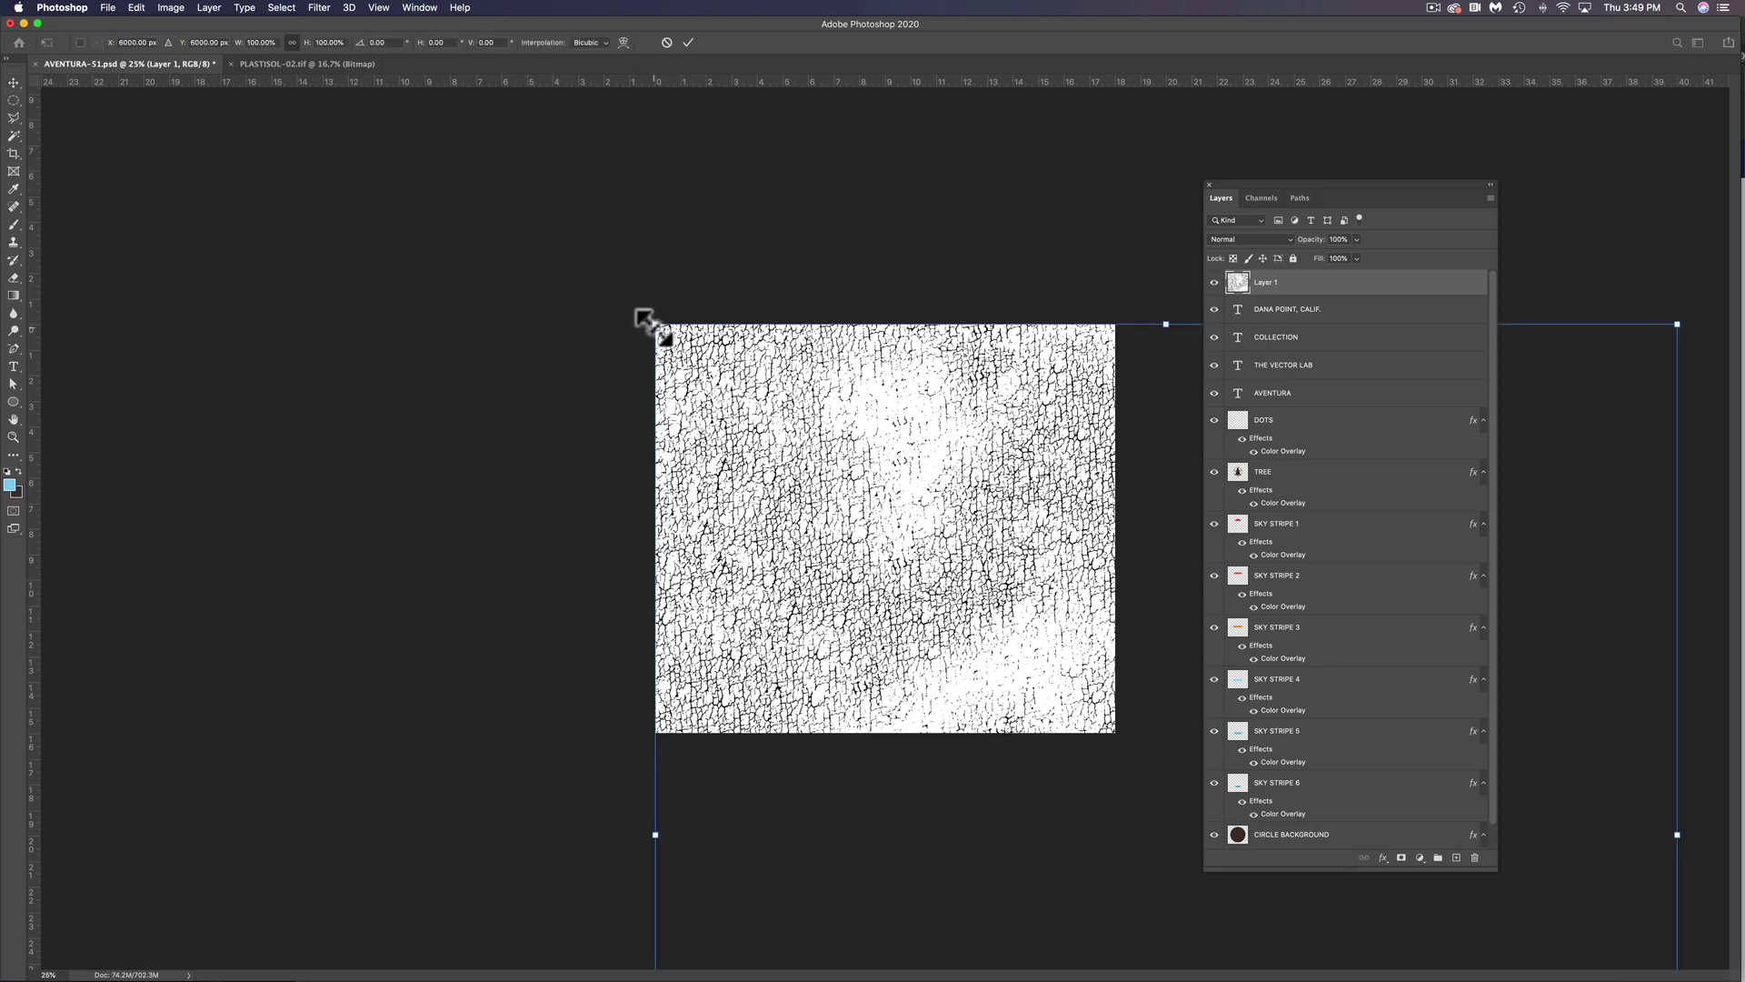
pyautogui.moveTo(654, 325); pyautogui.dragTo(861, 489)
pyautogui.moveTo(936, 569); pyautogui.dragTo(724, 392)
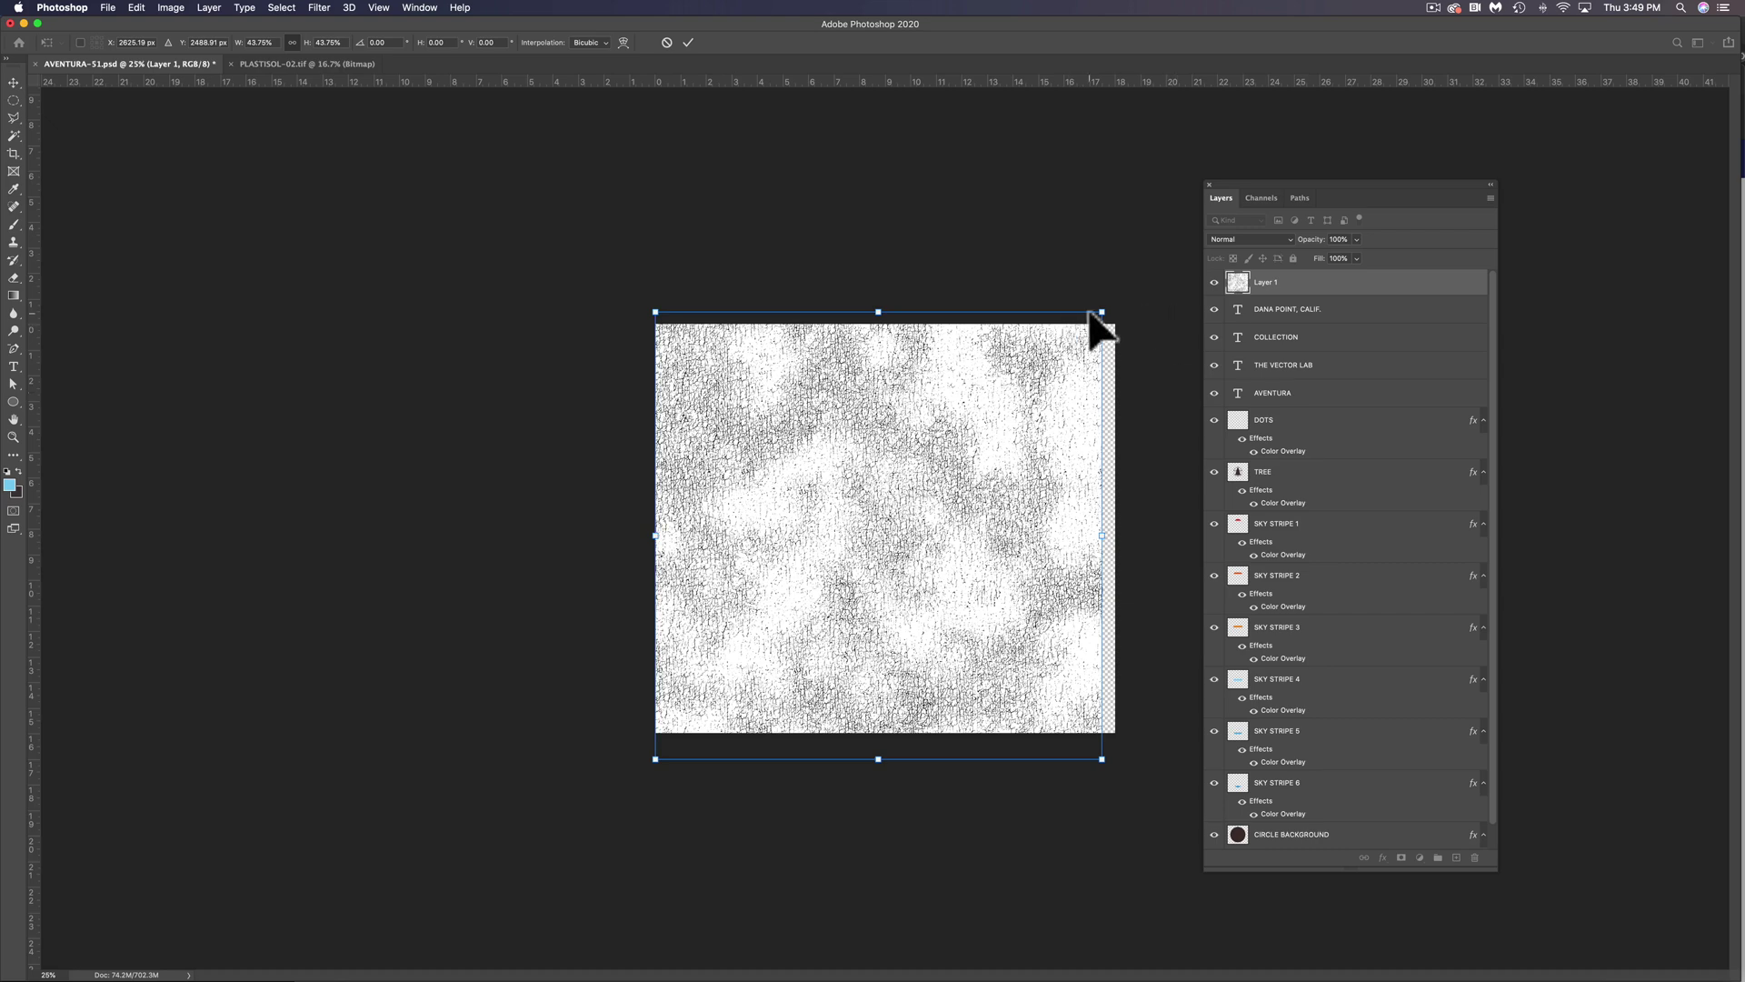
pyautogui.moveTo(1102, 312); pyautogui.dragTo(1119, 297)
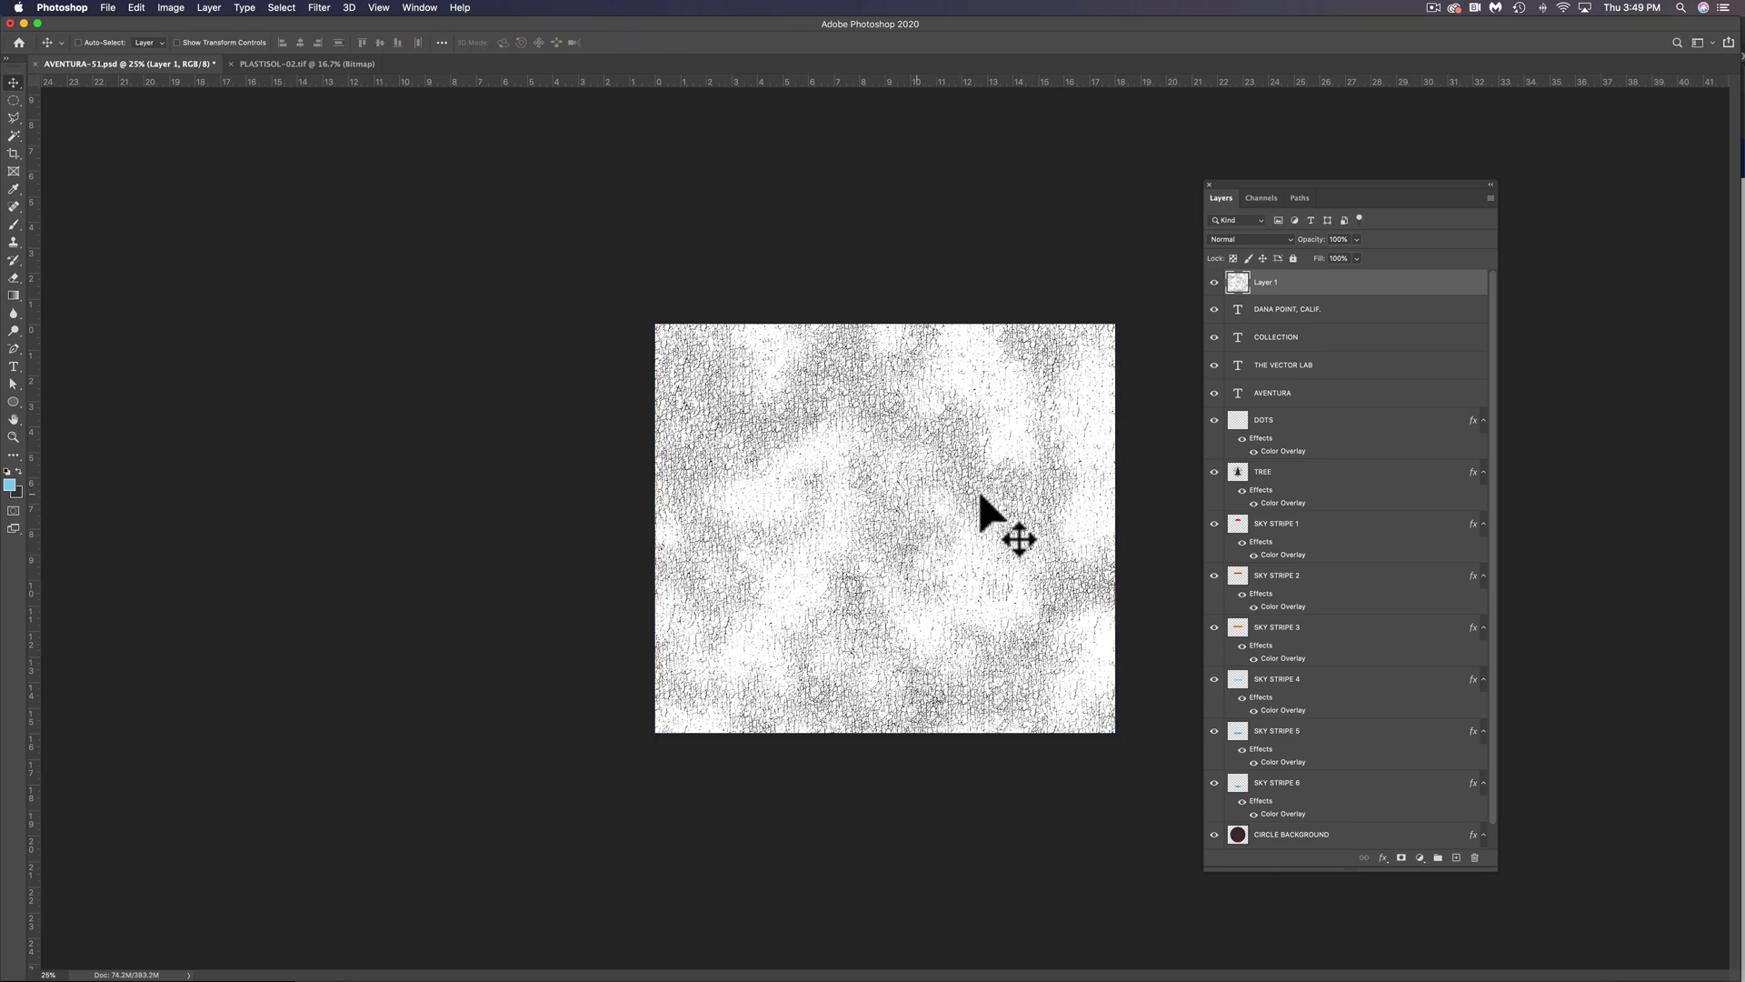
# Set Layer 1's blend mode to Multiply
pyautogui.scroll(5, 871, 477)
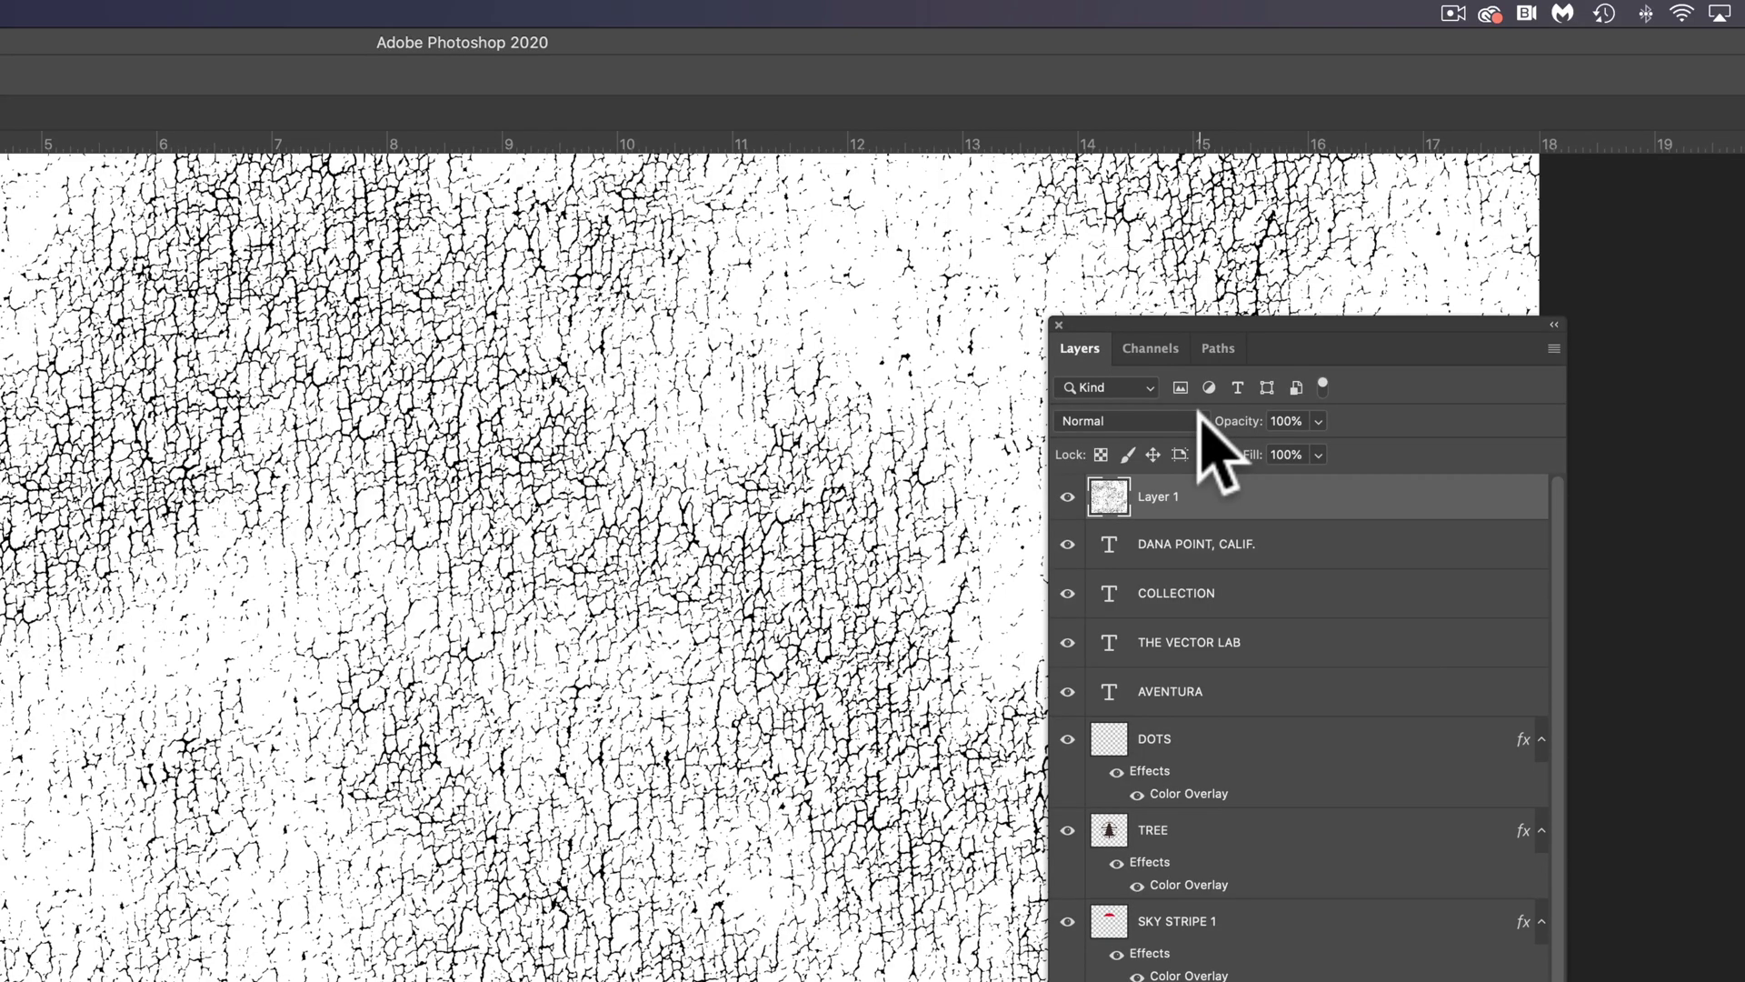
pyautogui.click(1182, 421)
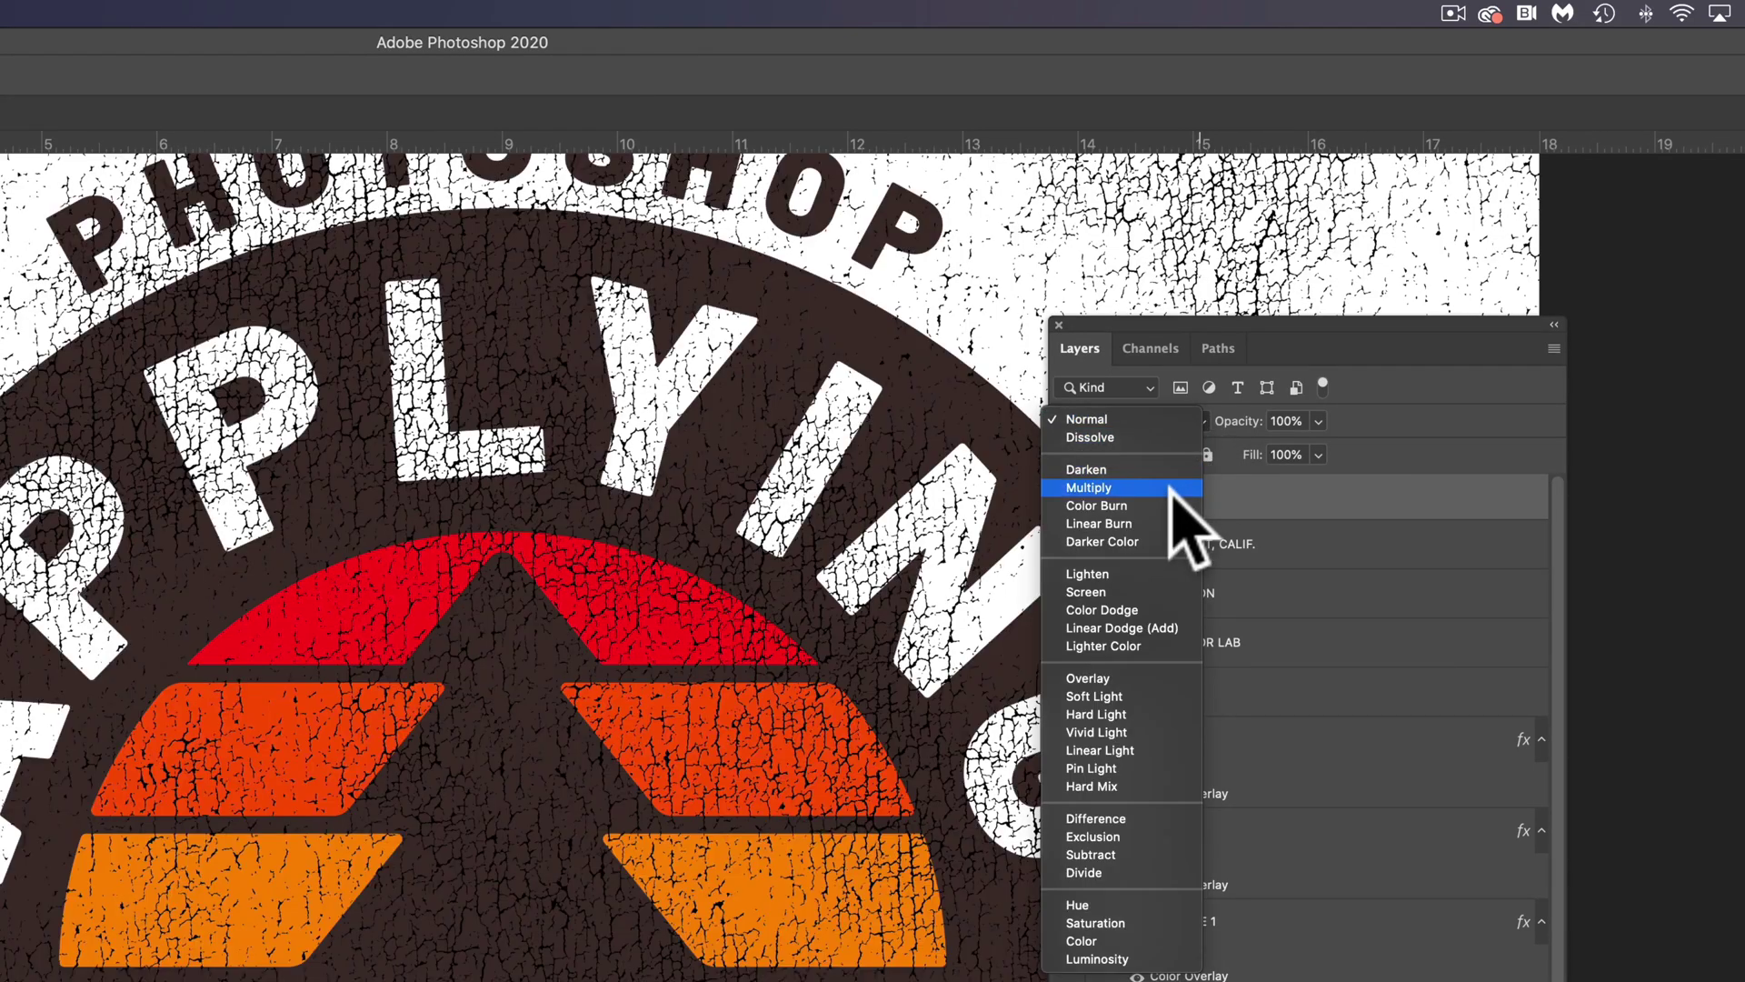
pyautogui.click(1173, 491)
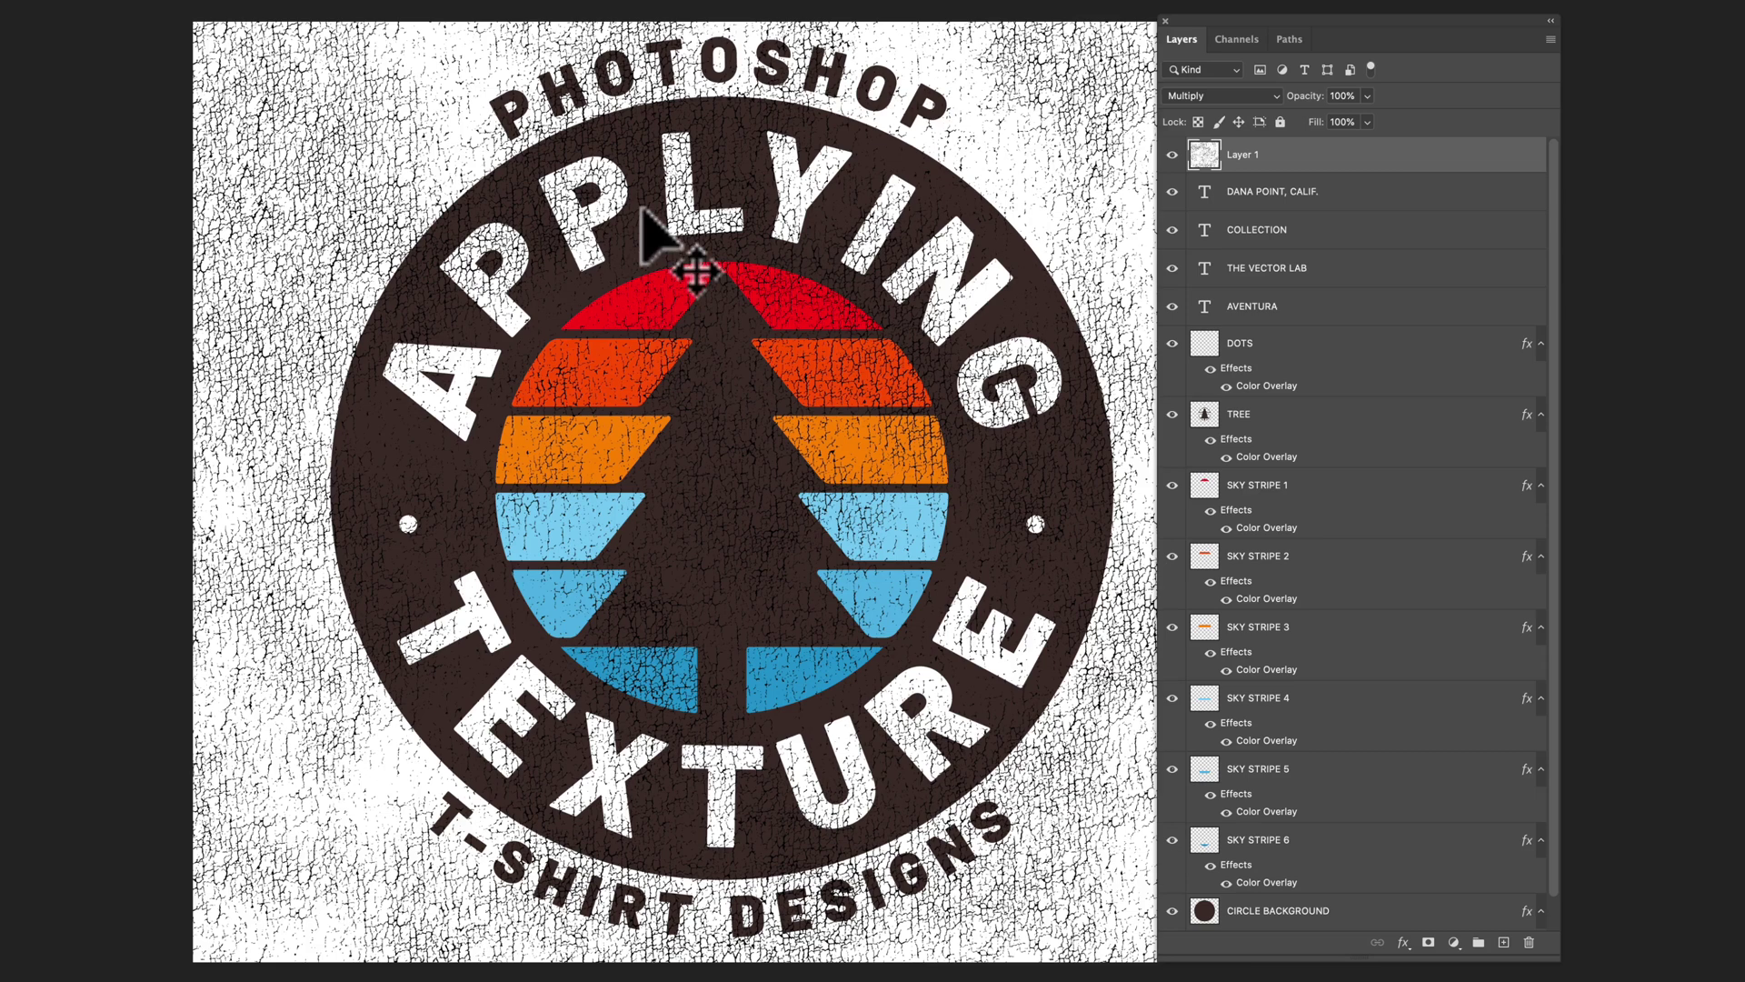
# Hide Layer 1 and group the layers from DANA POINT, CALIF. to CIRCLE BACKGROUND into Group 1
pyautogui.click(1172, 155)
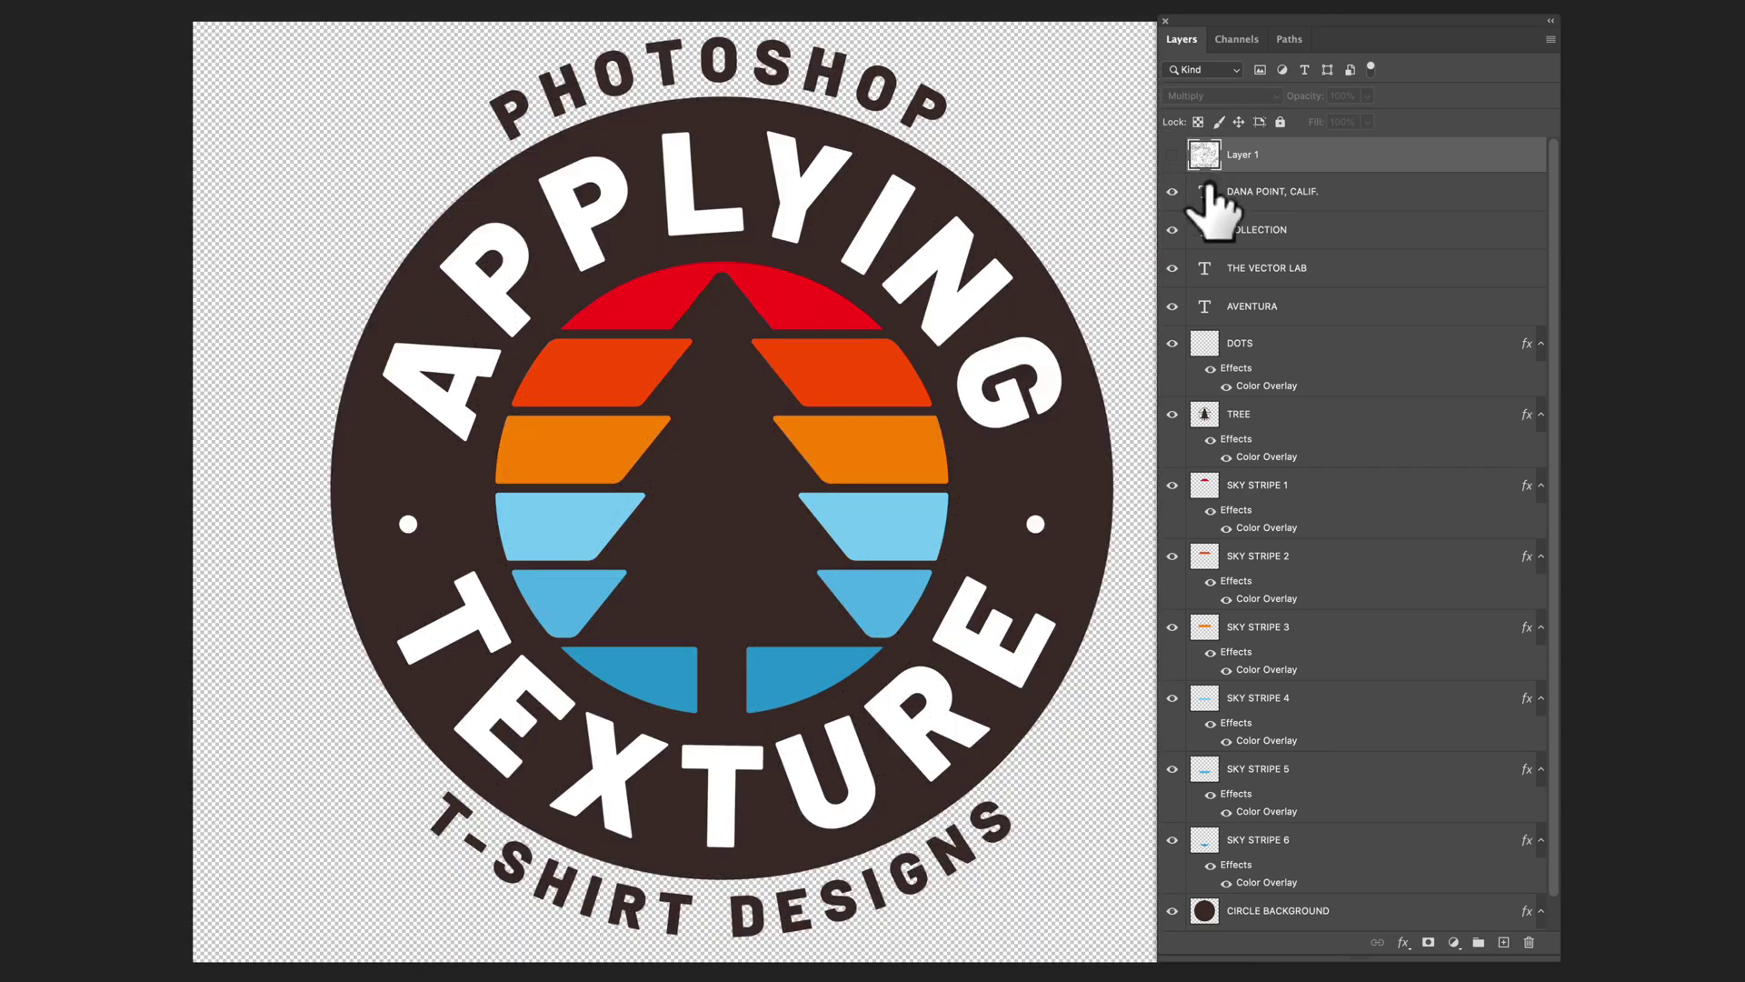
pyautogui.click(1302, 194)
pyautogui.scroll(-1, 1322, 337)
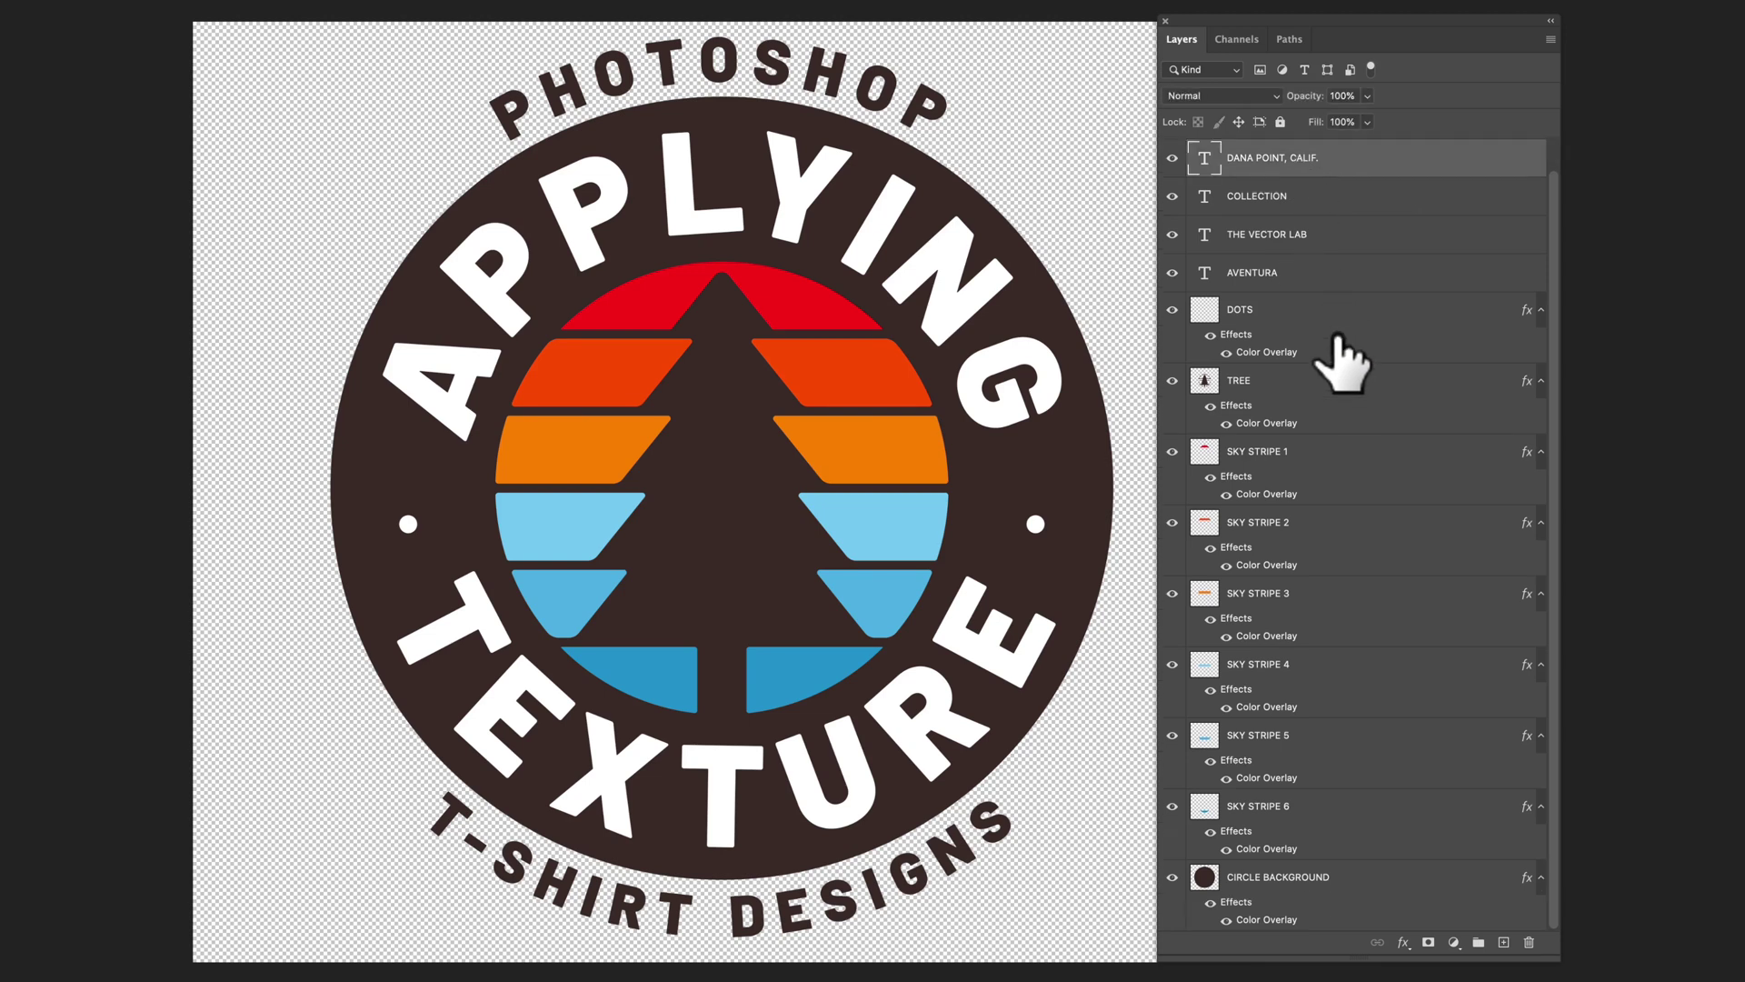
pyautogui.keyDown('shift'); pyautogui.click(1323, 878); pyautogui.keyUp('shift')
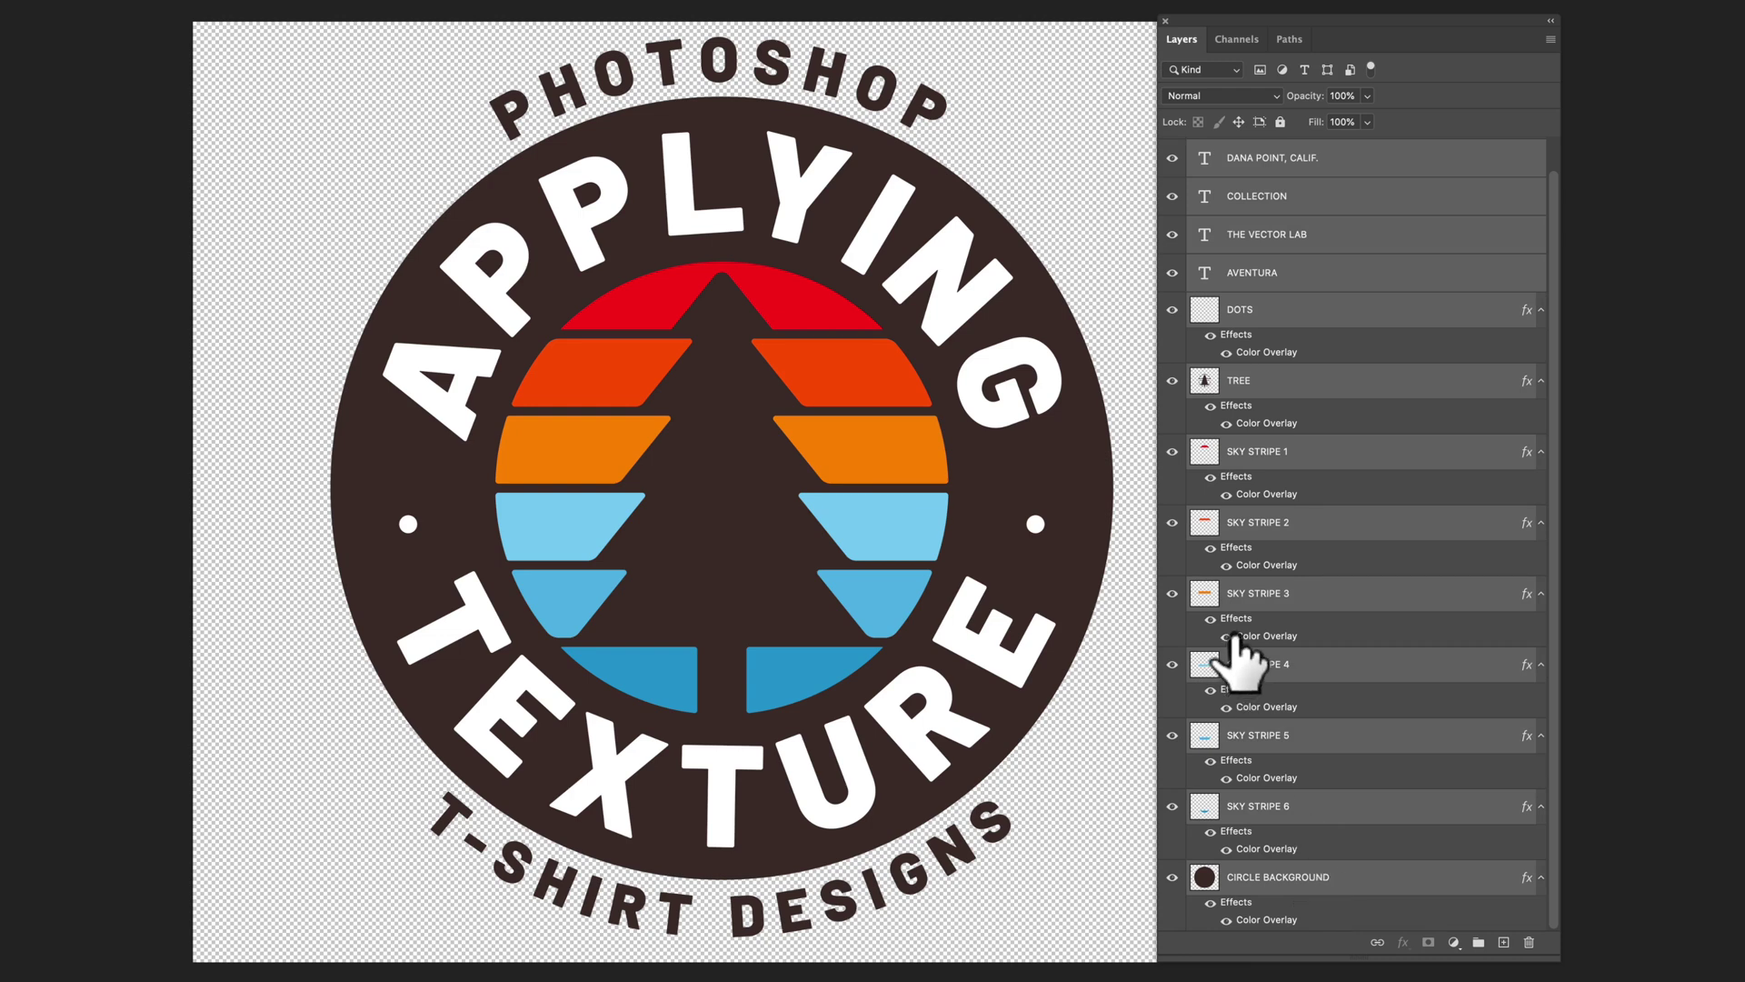
pyautogui.hotkey('ctrl', 'g')
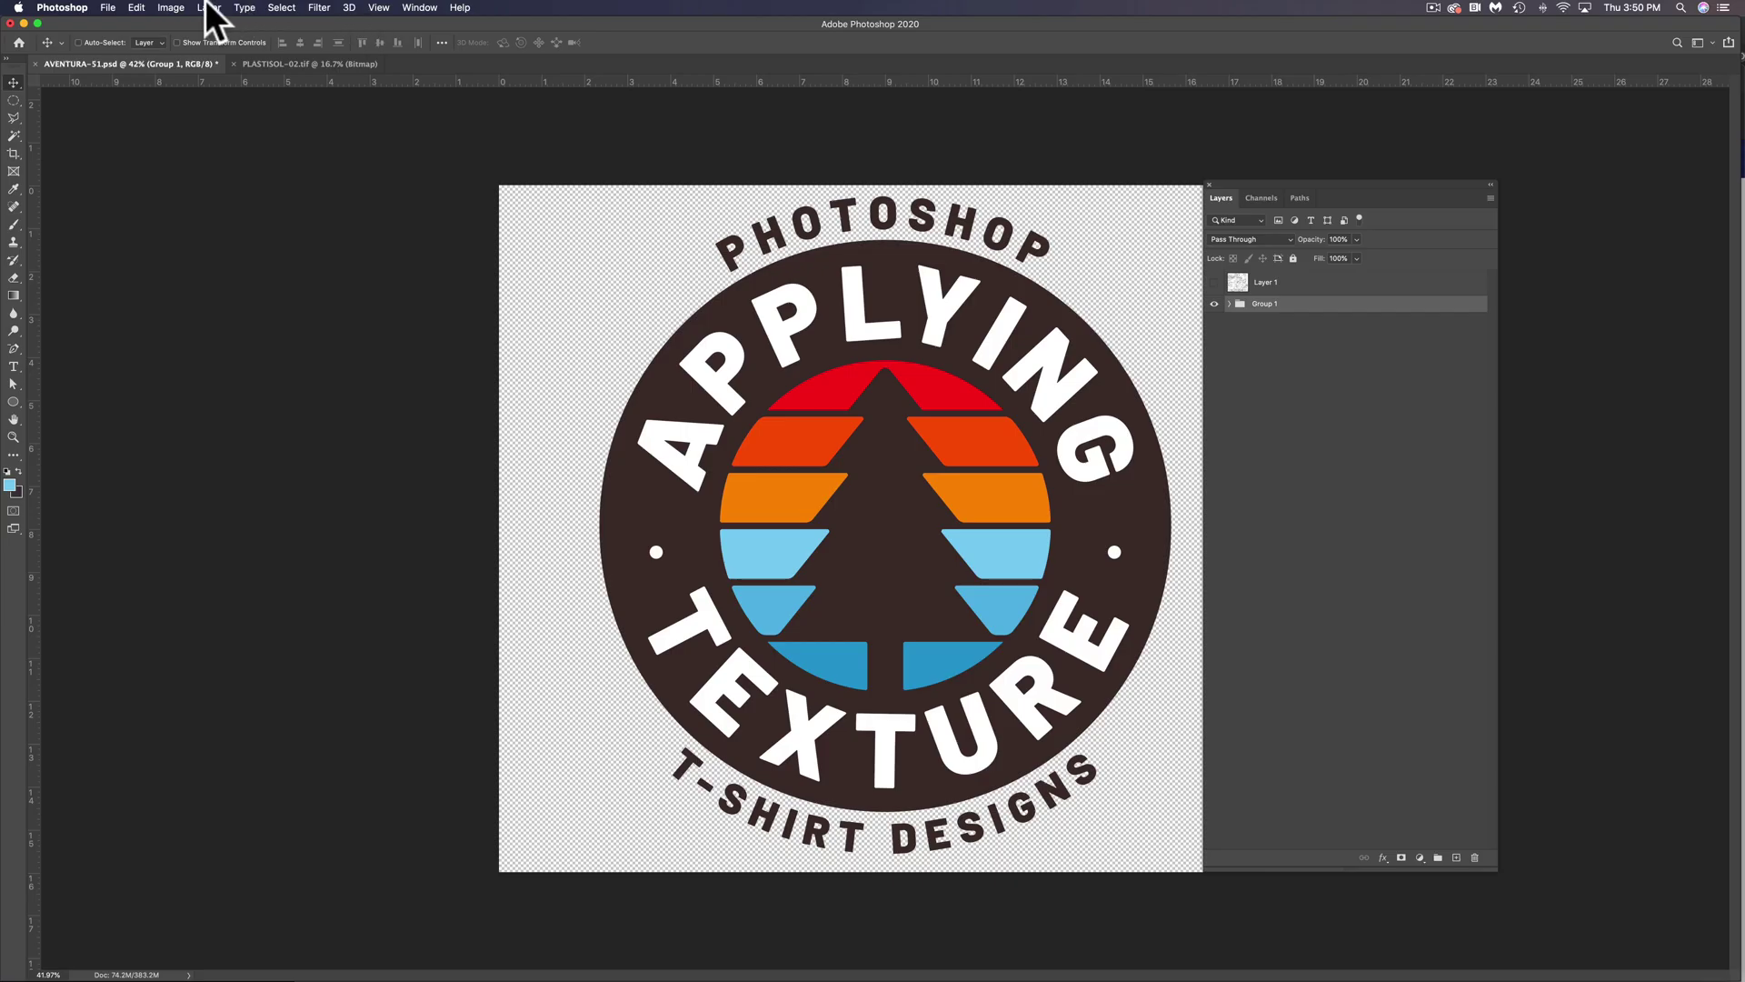
# Add a #80cff4 Solid Color fill layer and move it below Group 1
pyautogui.click(208, 7)
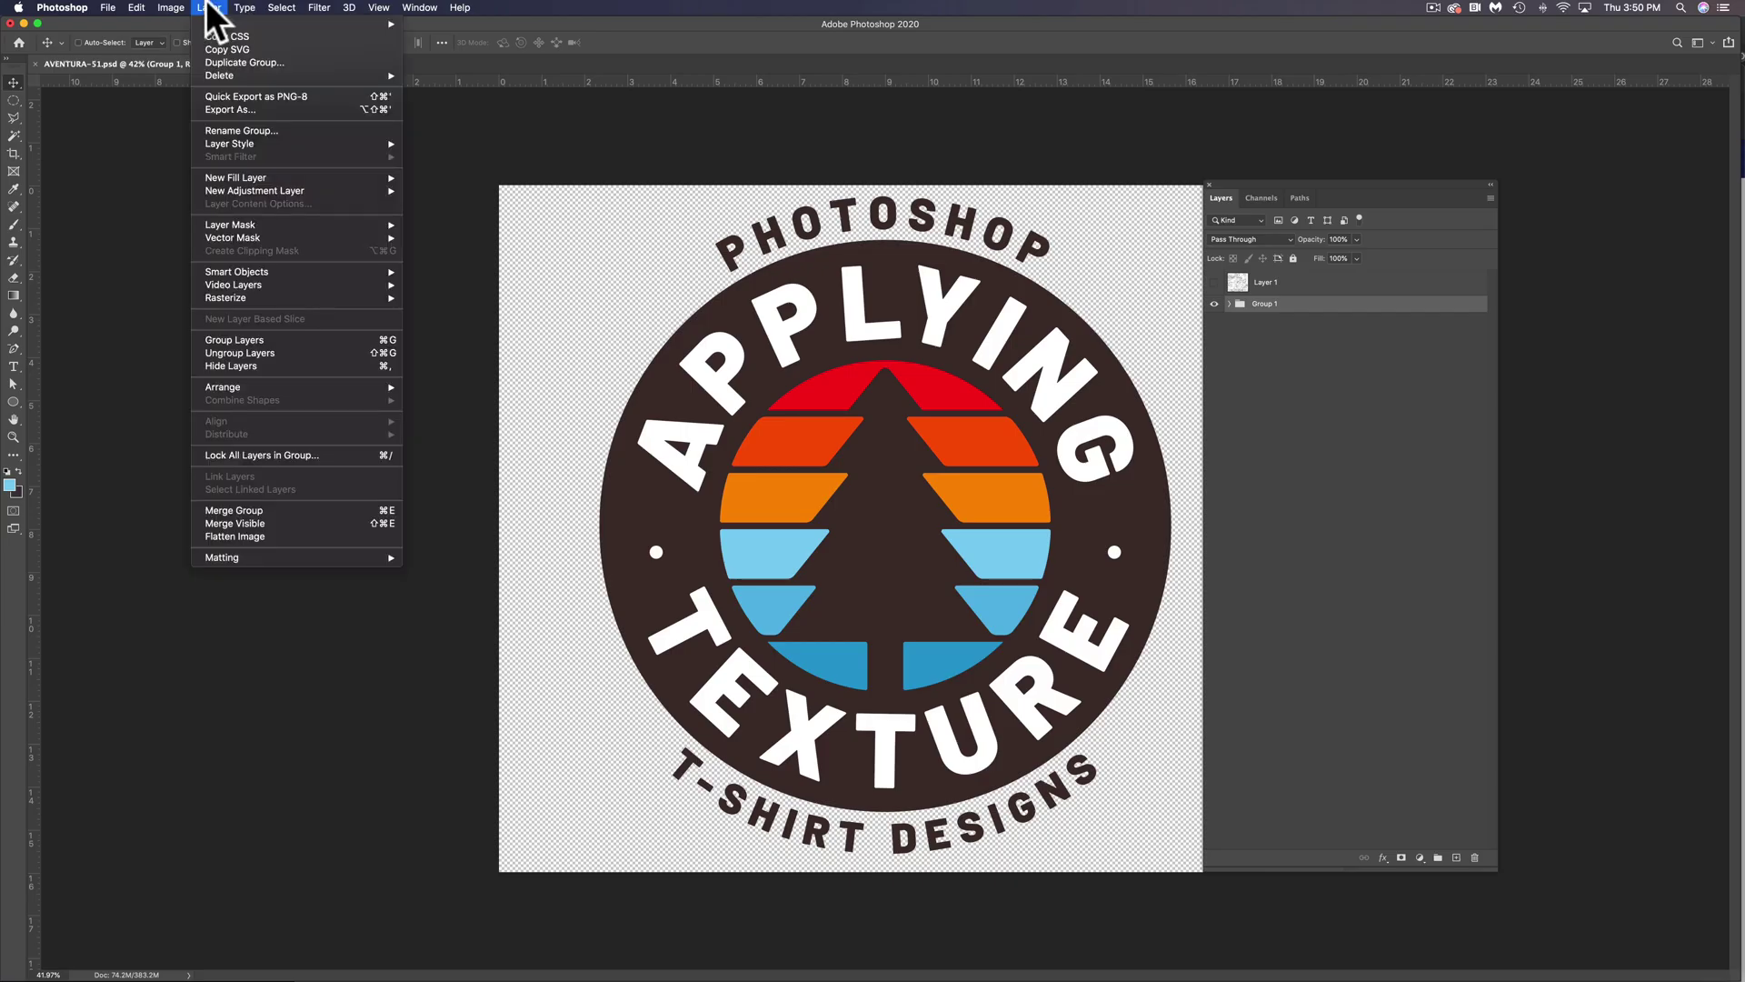
pyautogui.moveTo(261, 178)
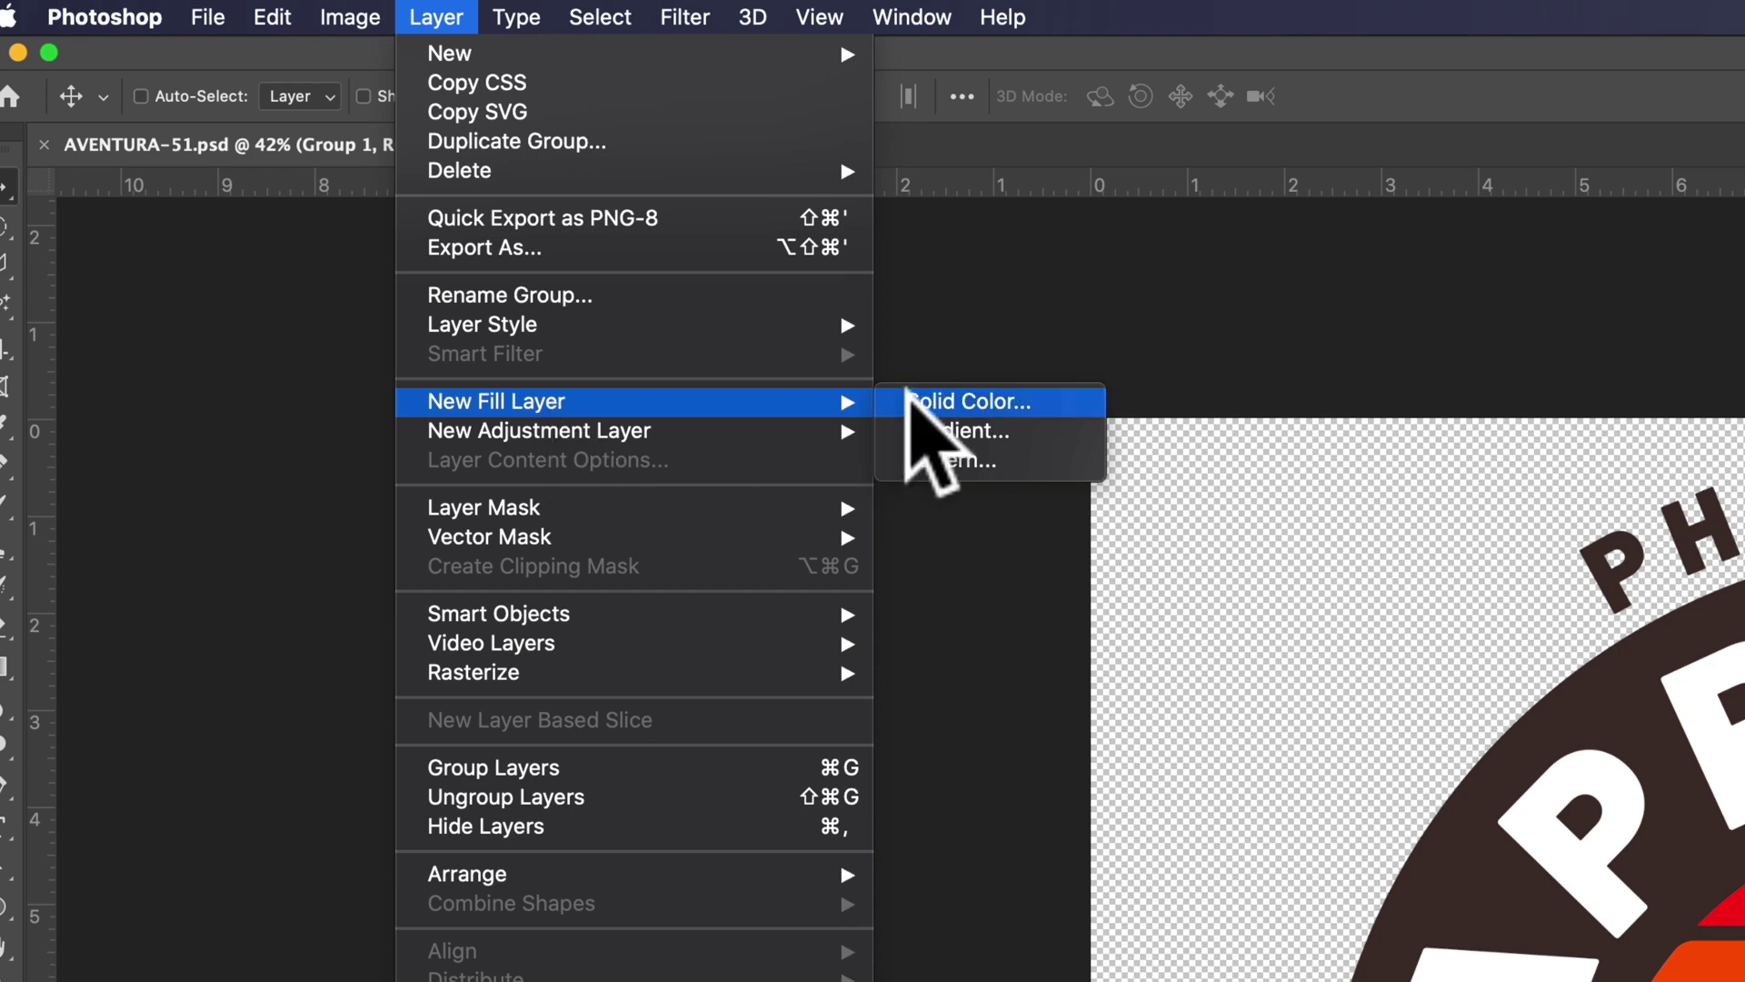
pyautogui.click(968, 401)
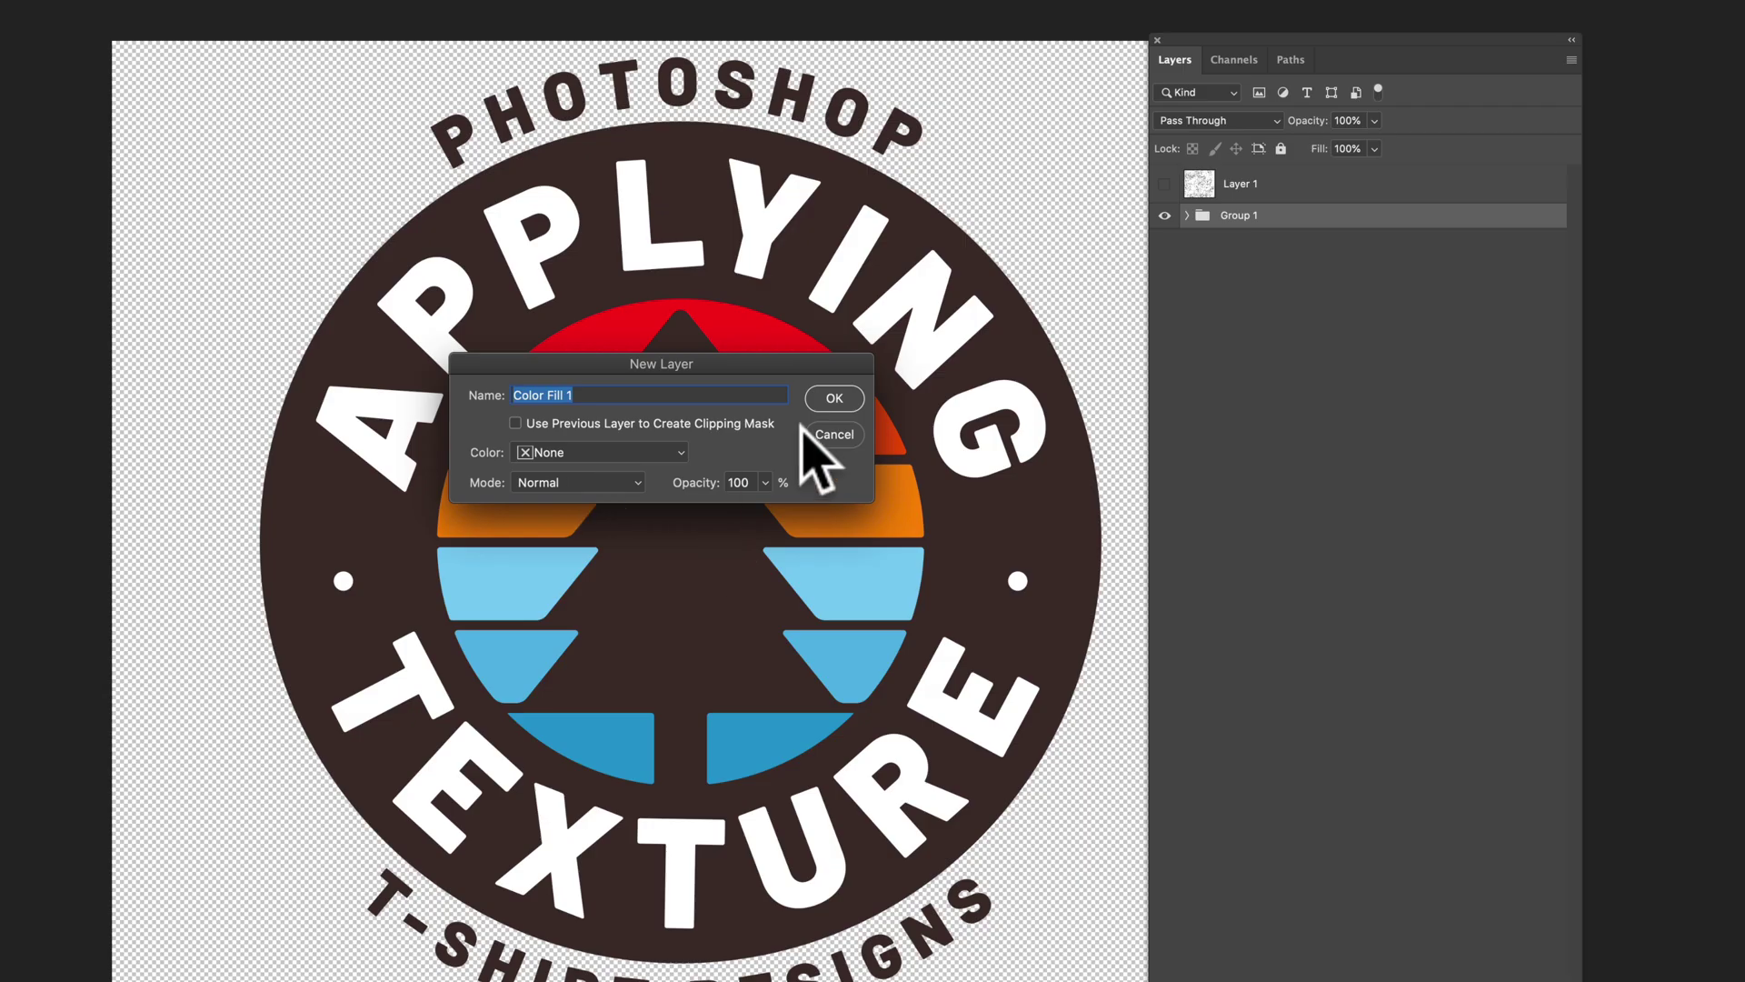
pyautogui.click(833, 398)
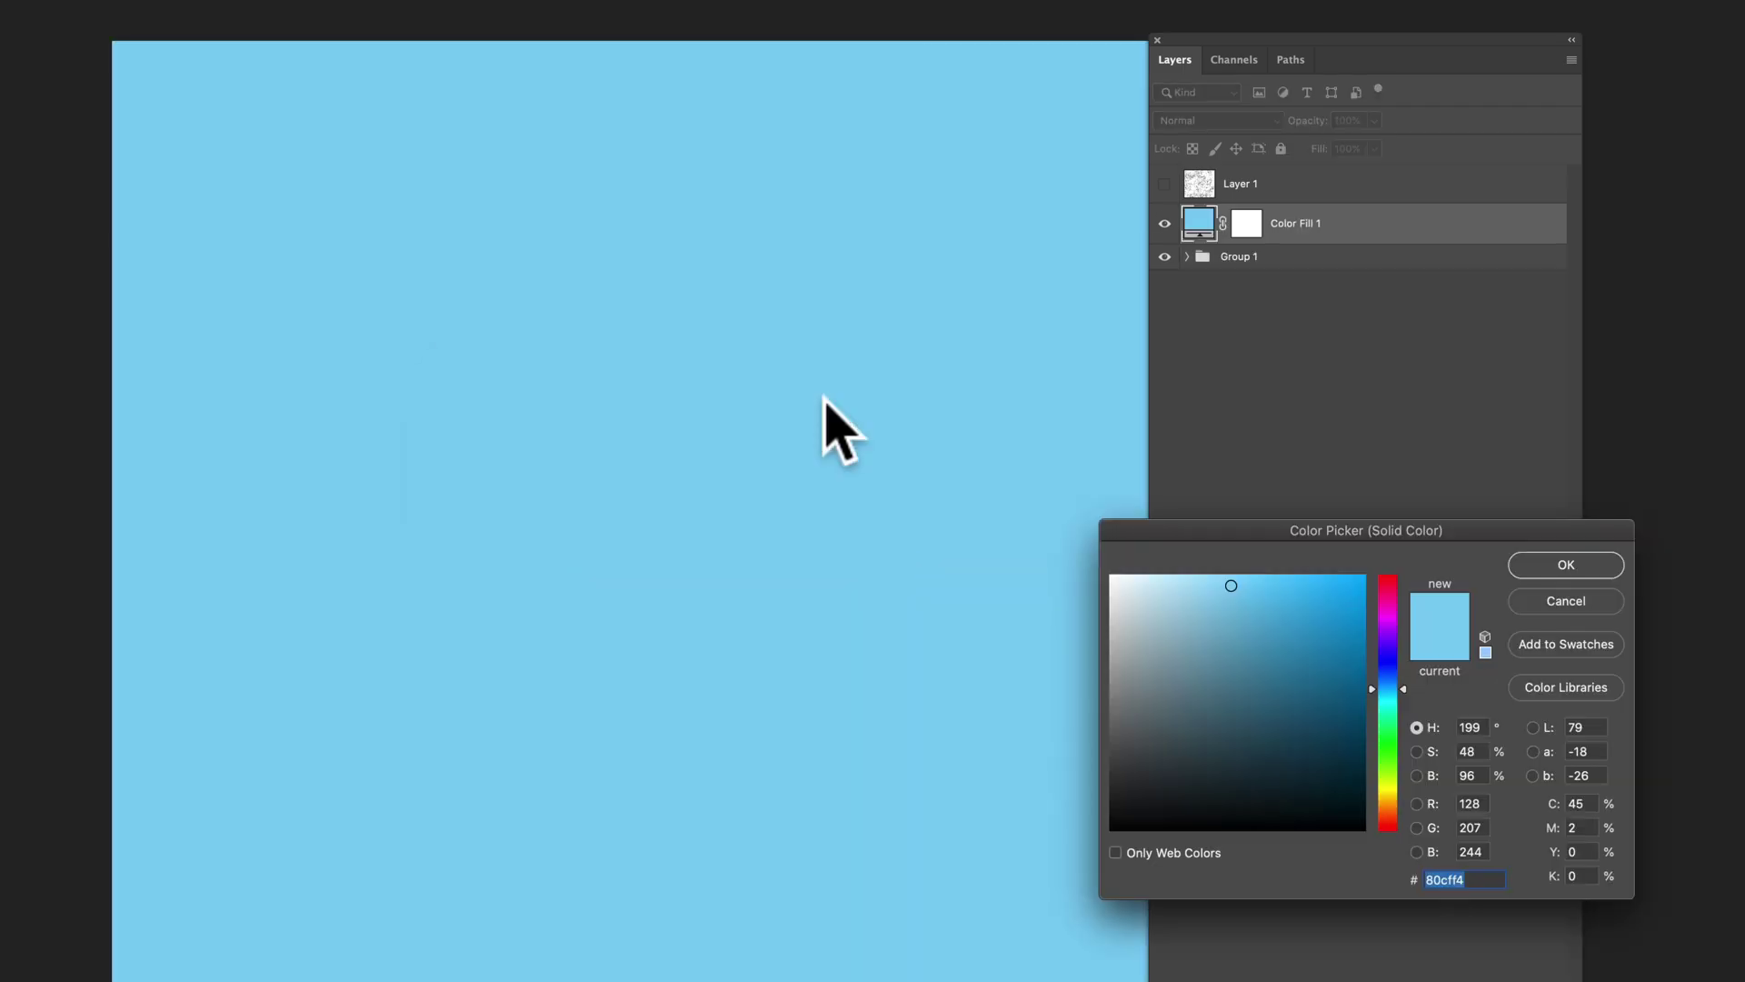
pyautogui.click(1550, 565)
pyautogui.moveTo(1271, 218); pyautogui.dragTo(1302, 273)
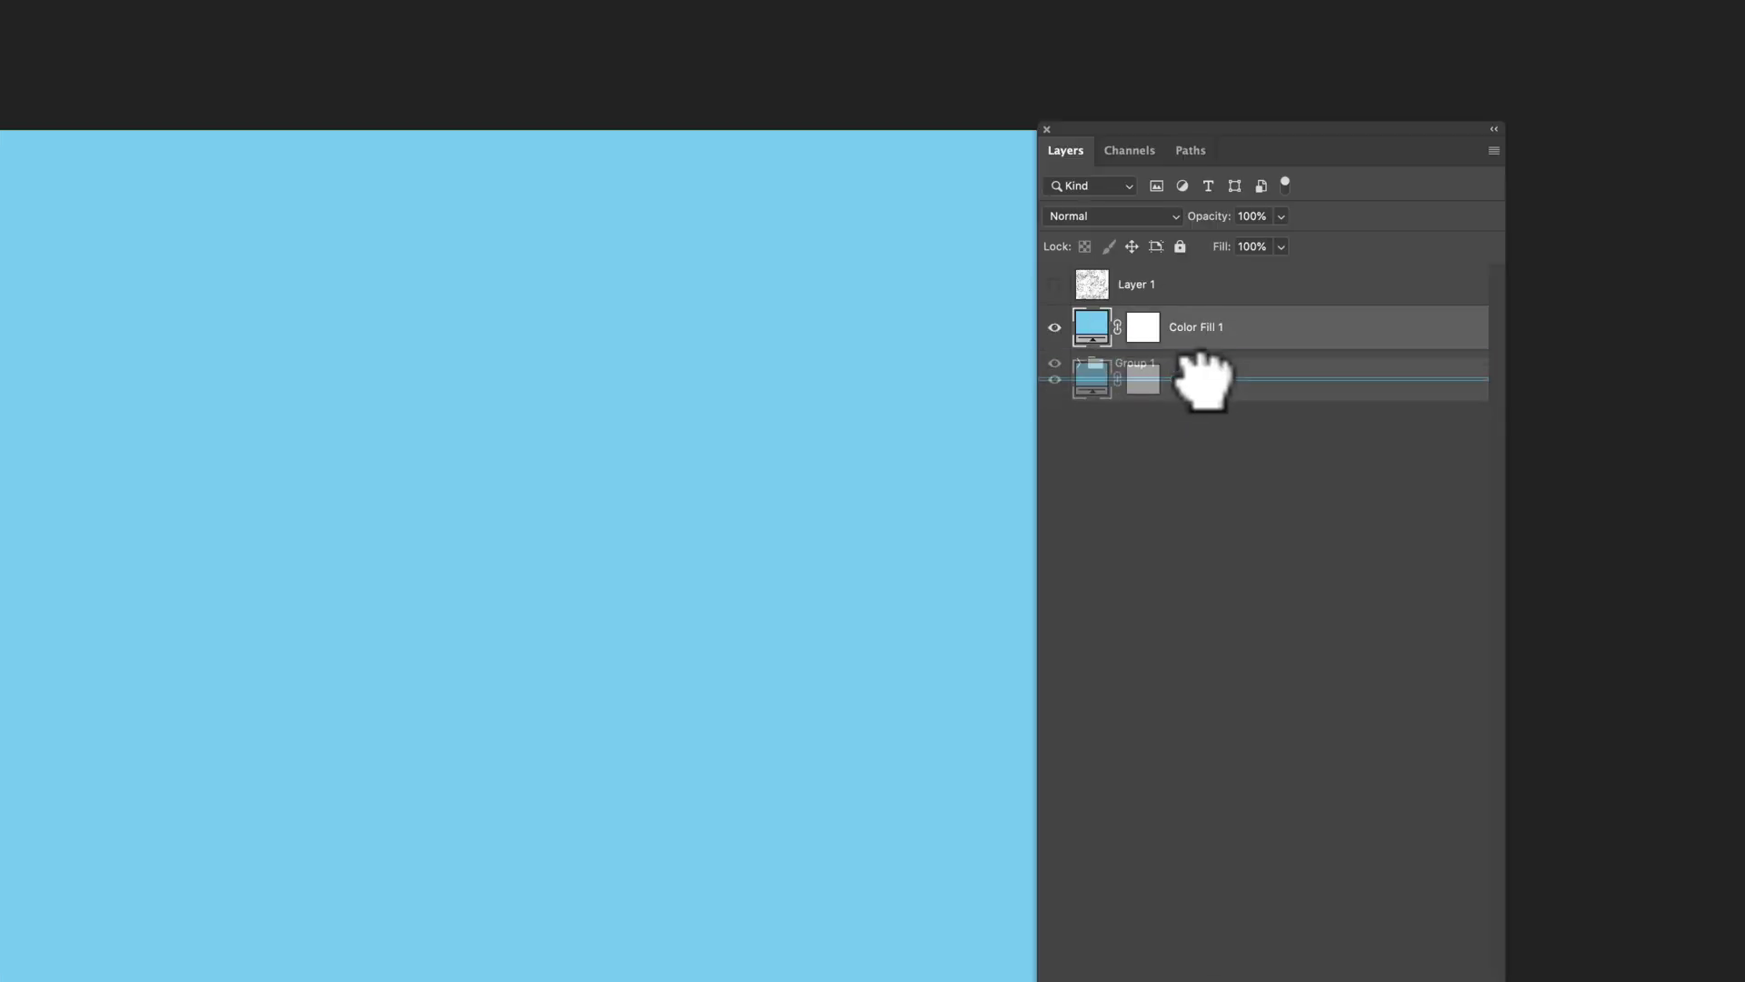
pyautogui.moveTo(1202, 380); pyautogui.dragTo(1216, 410)
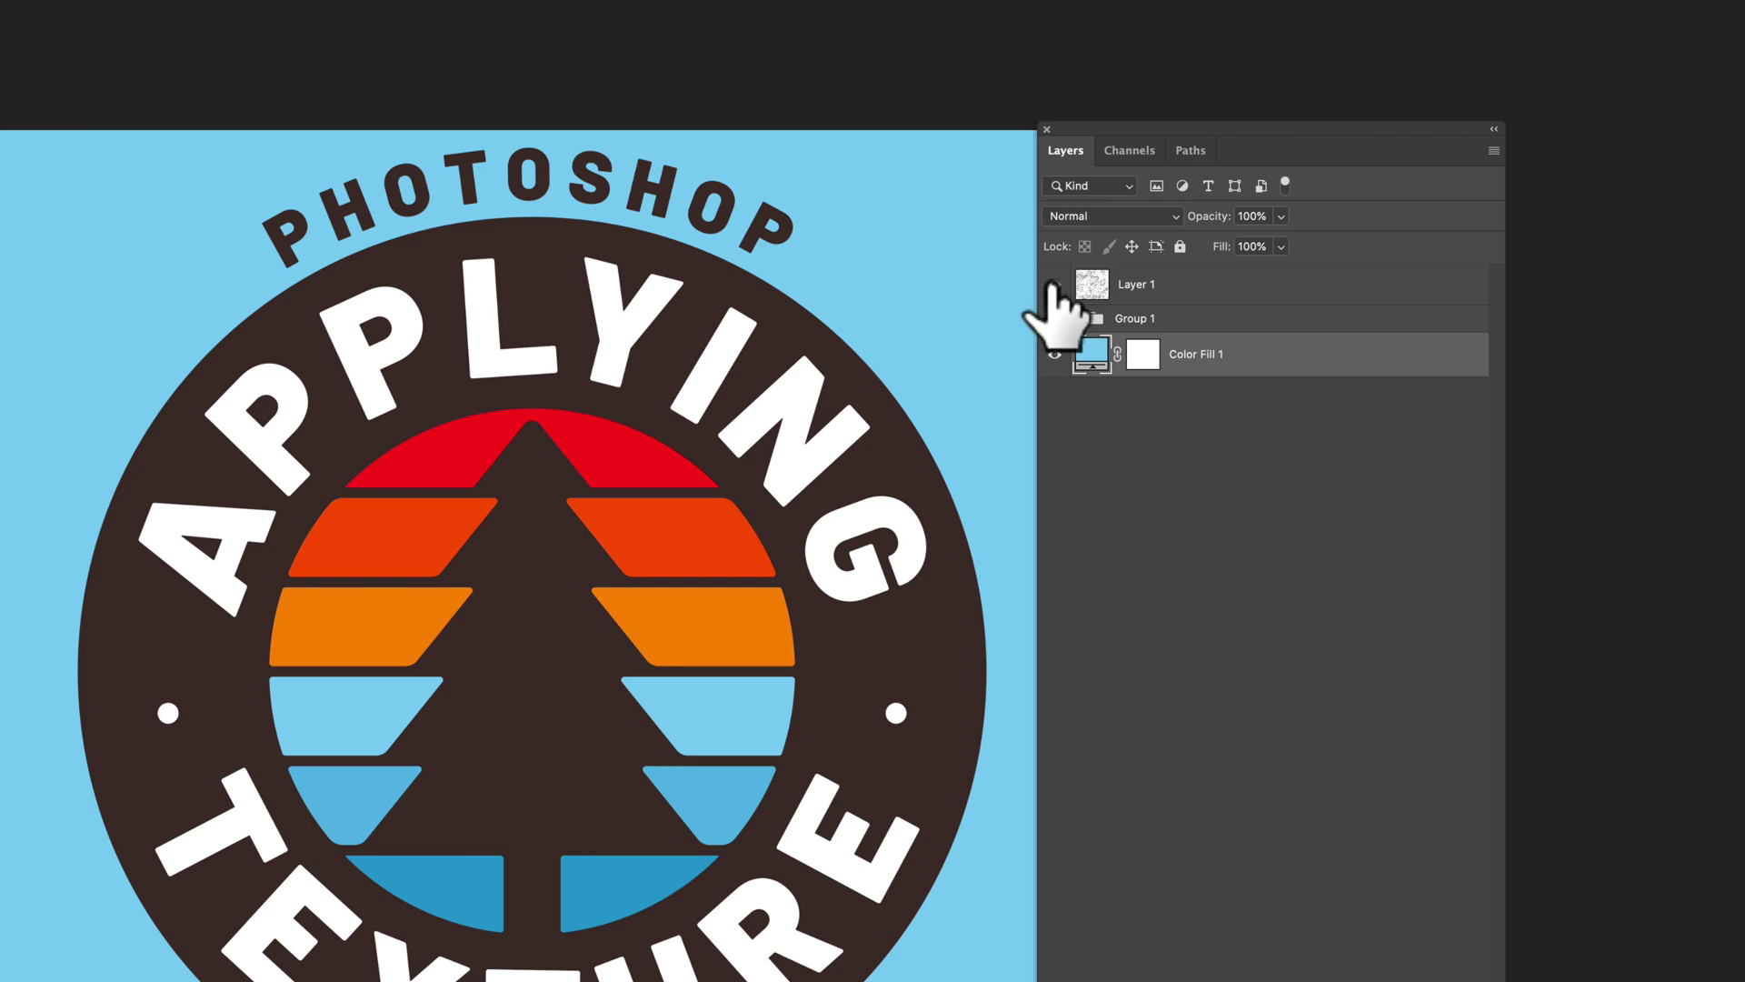
# Show and select the texture Layer 1, then briefly hide and reshow Group 1
pyautogui.click(1054, 284)
pyautogui.click(1207, 290)
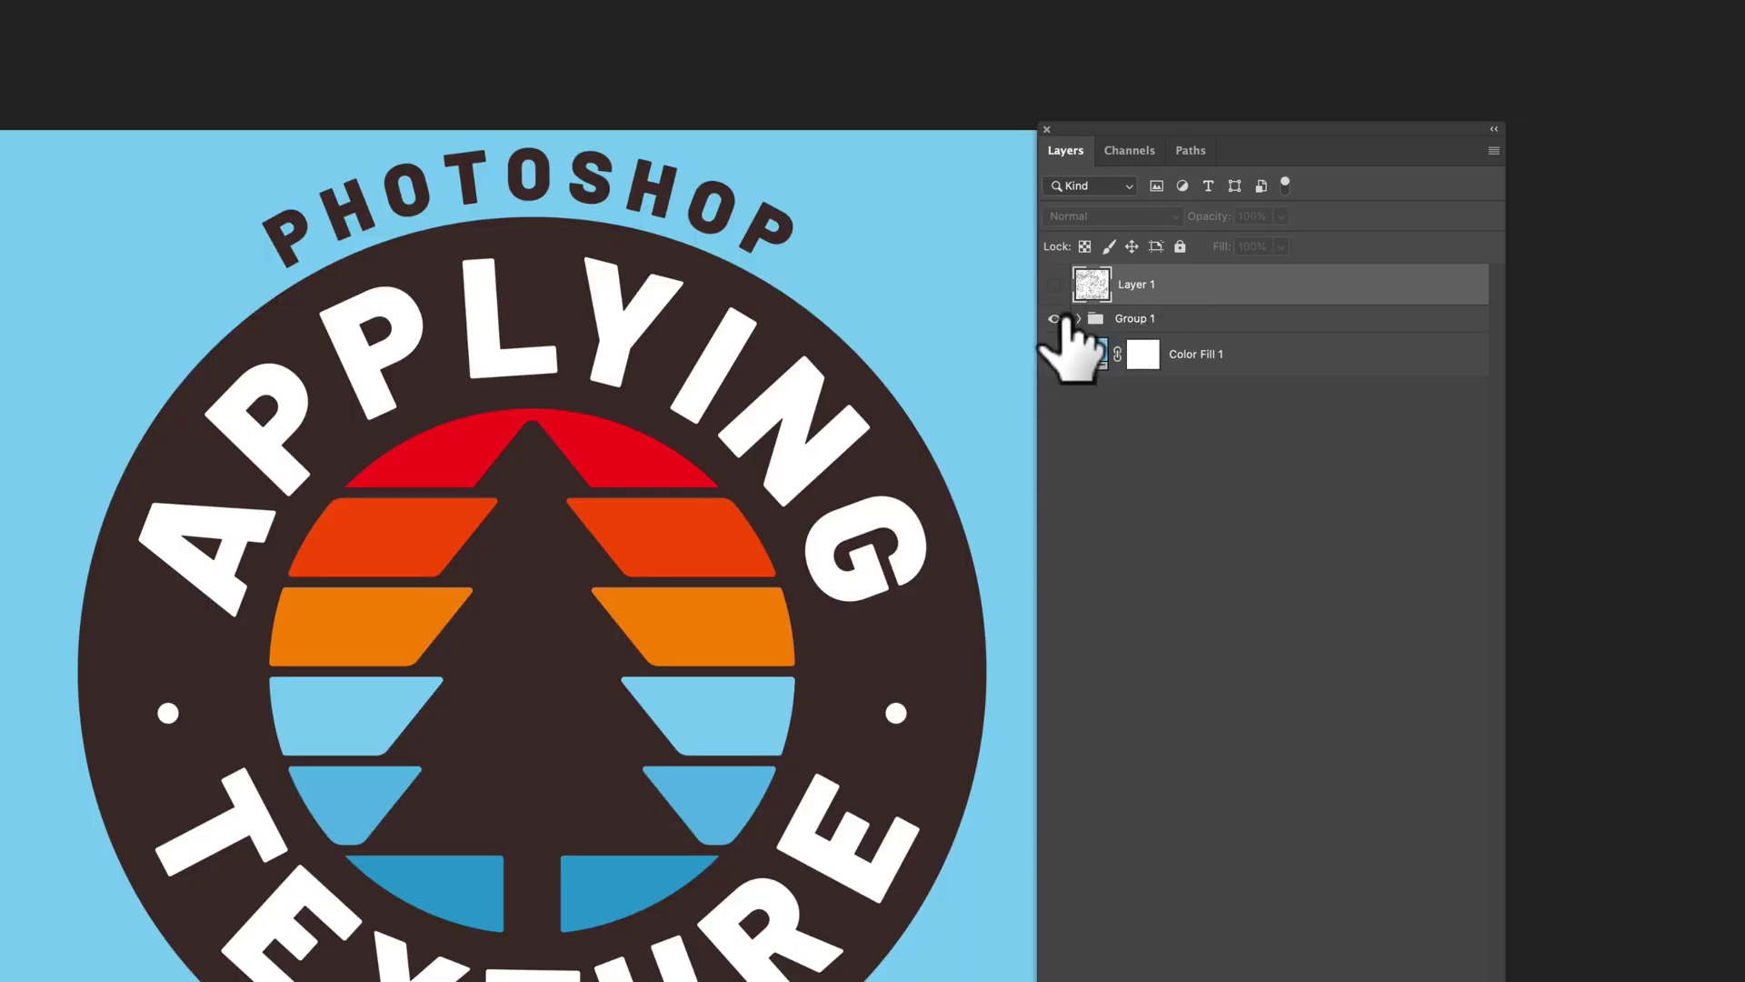
pyautogui.click(1057, 318)
pyautogui.click(1057, 320)
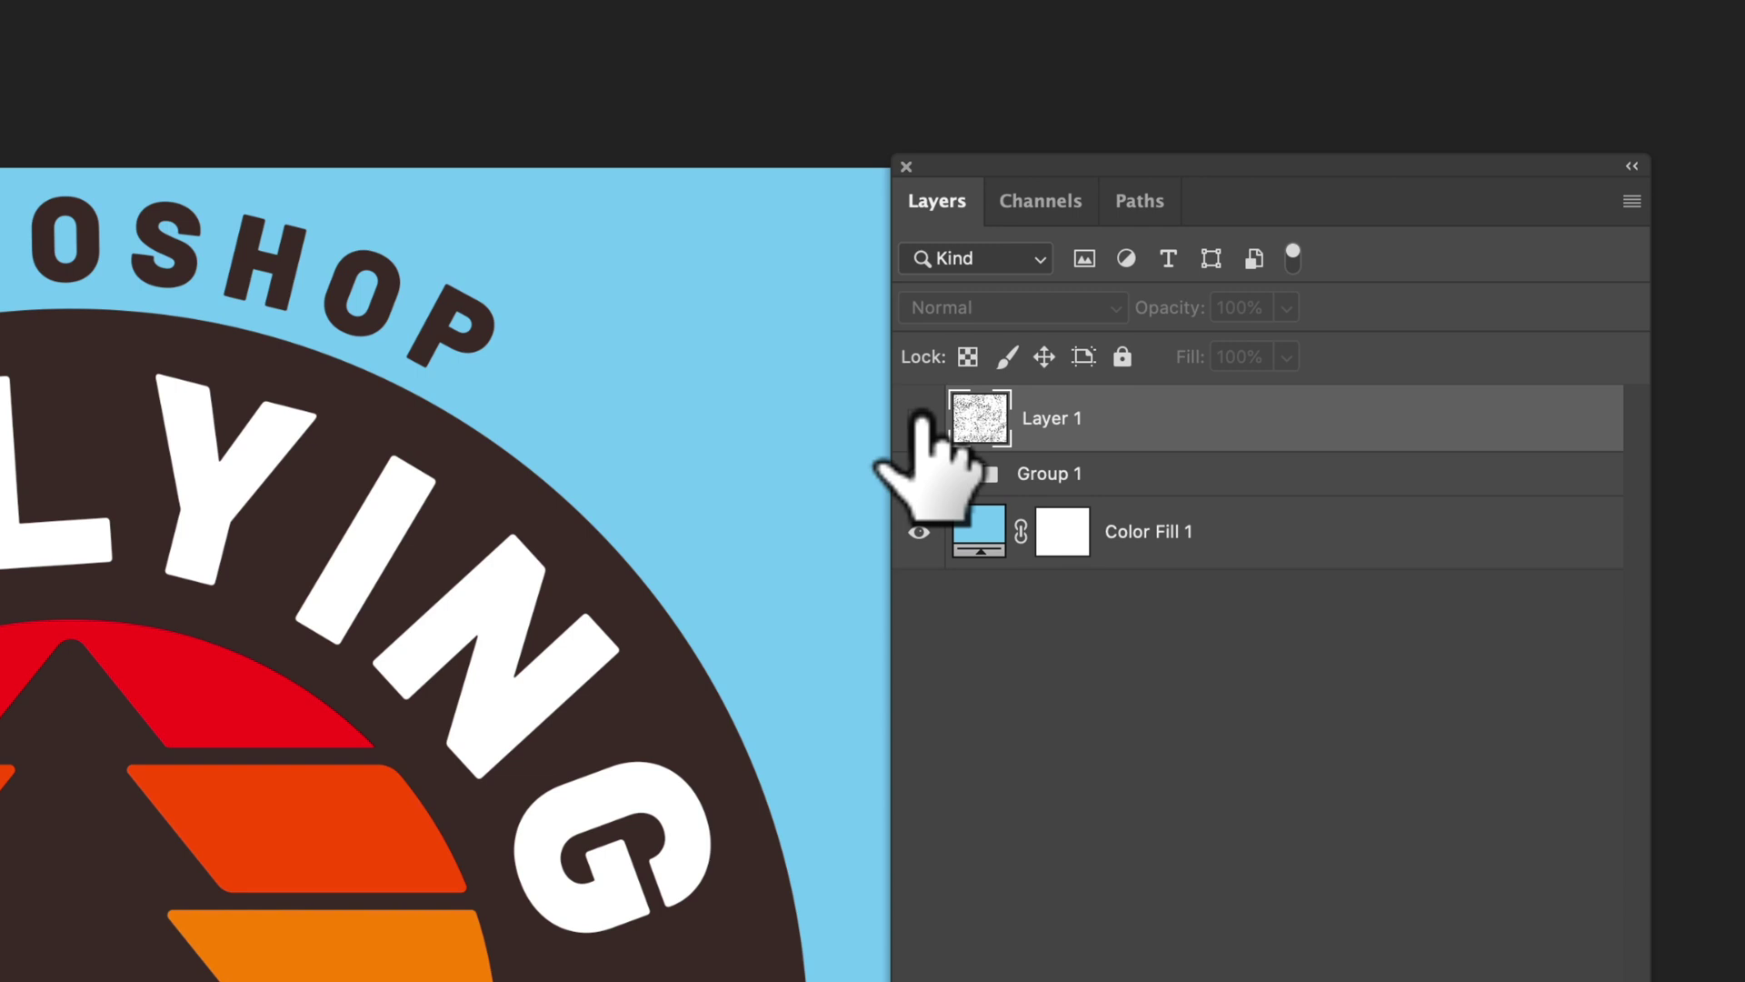
pyautogui.click(918, 418)
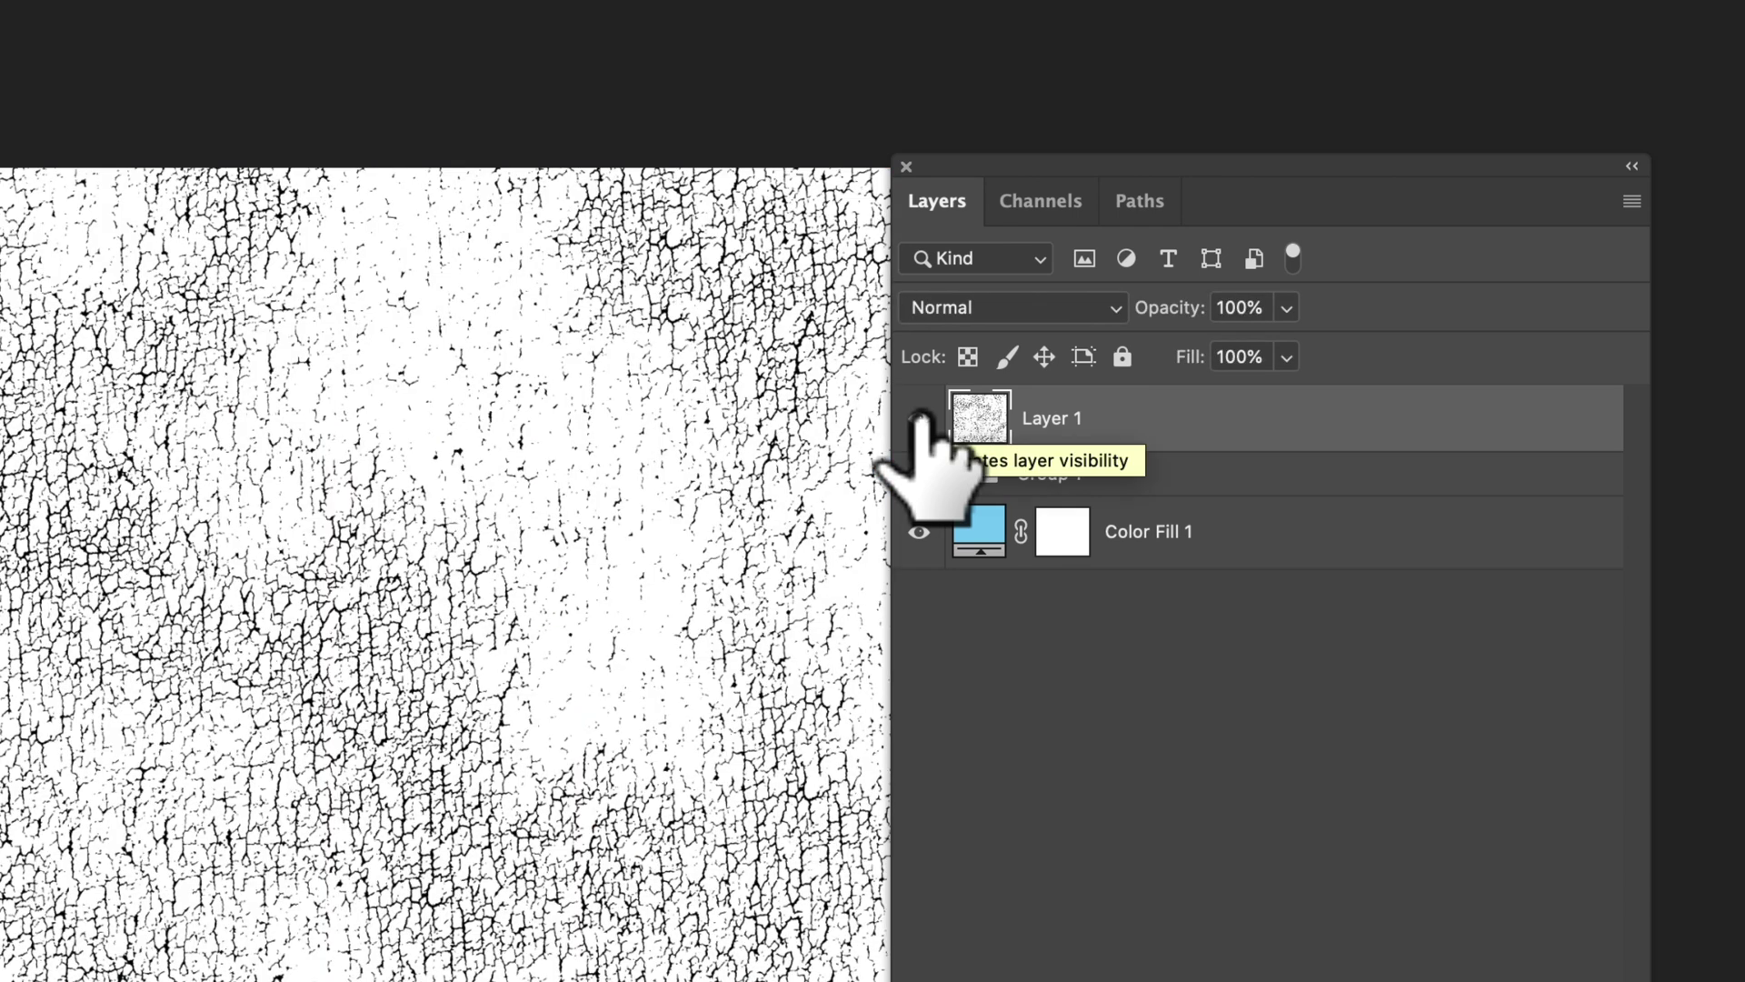
pyautogui.click(1043, 194)
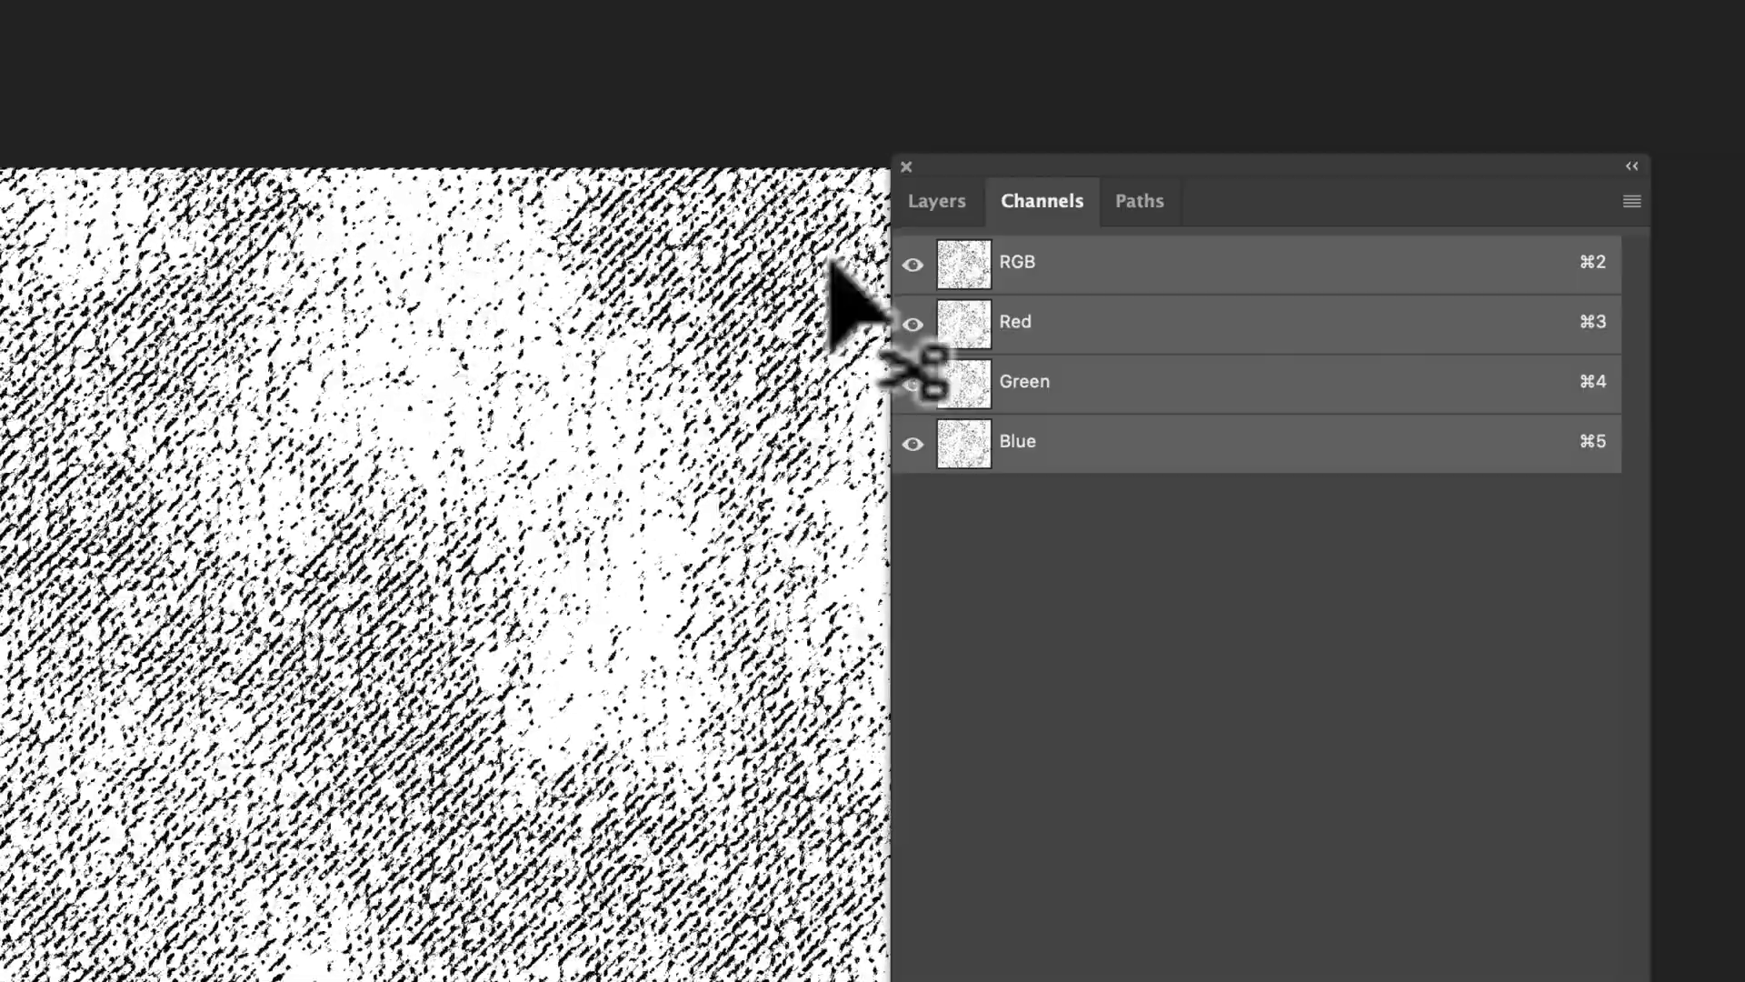
pyautogui.click(943, 196)
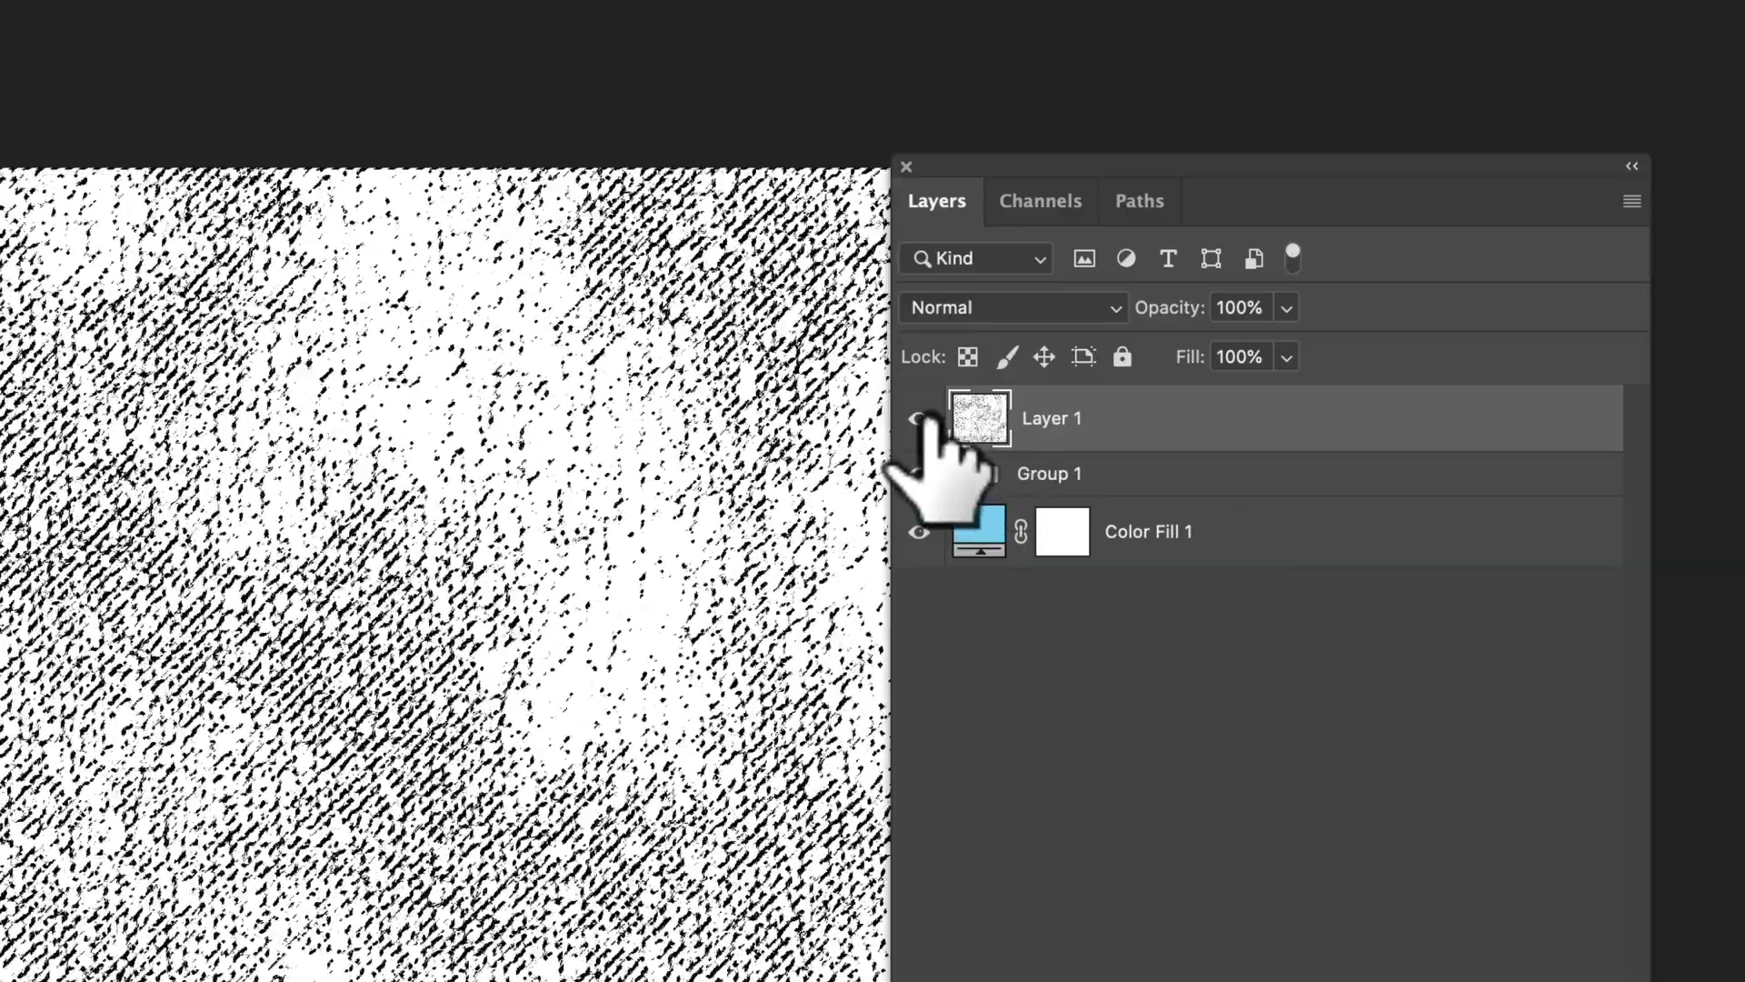
pyautogui.click(920, 420)
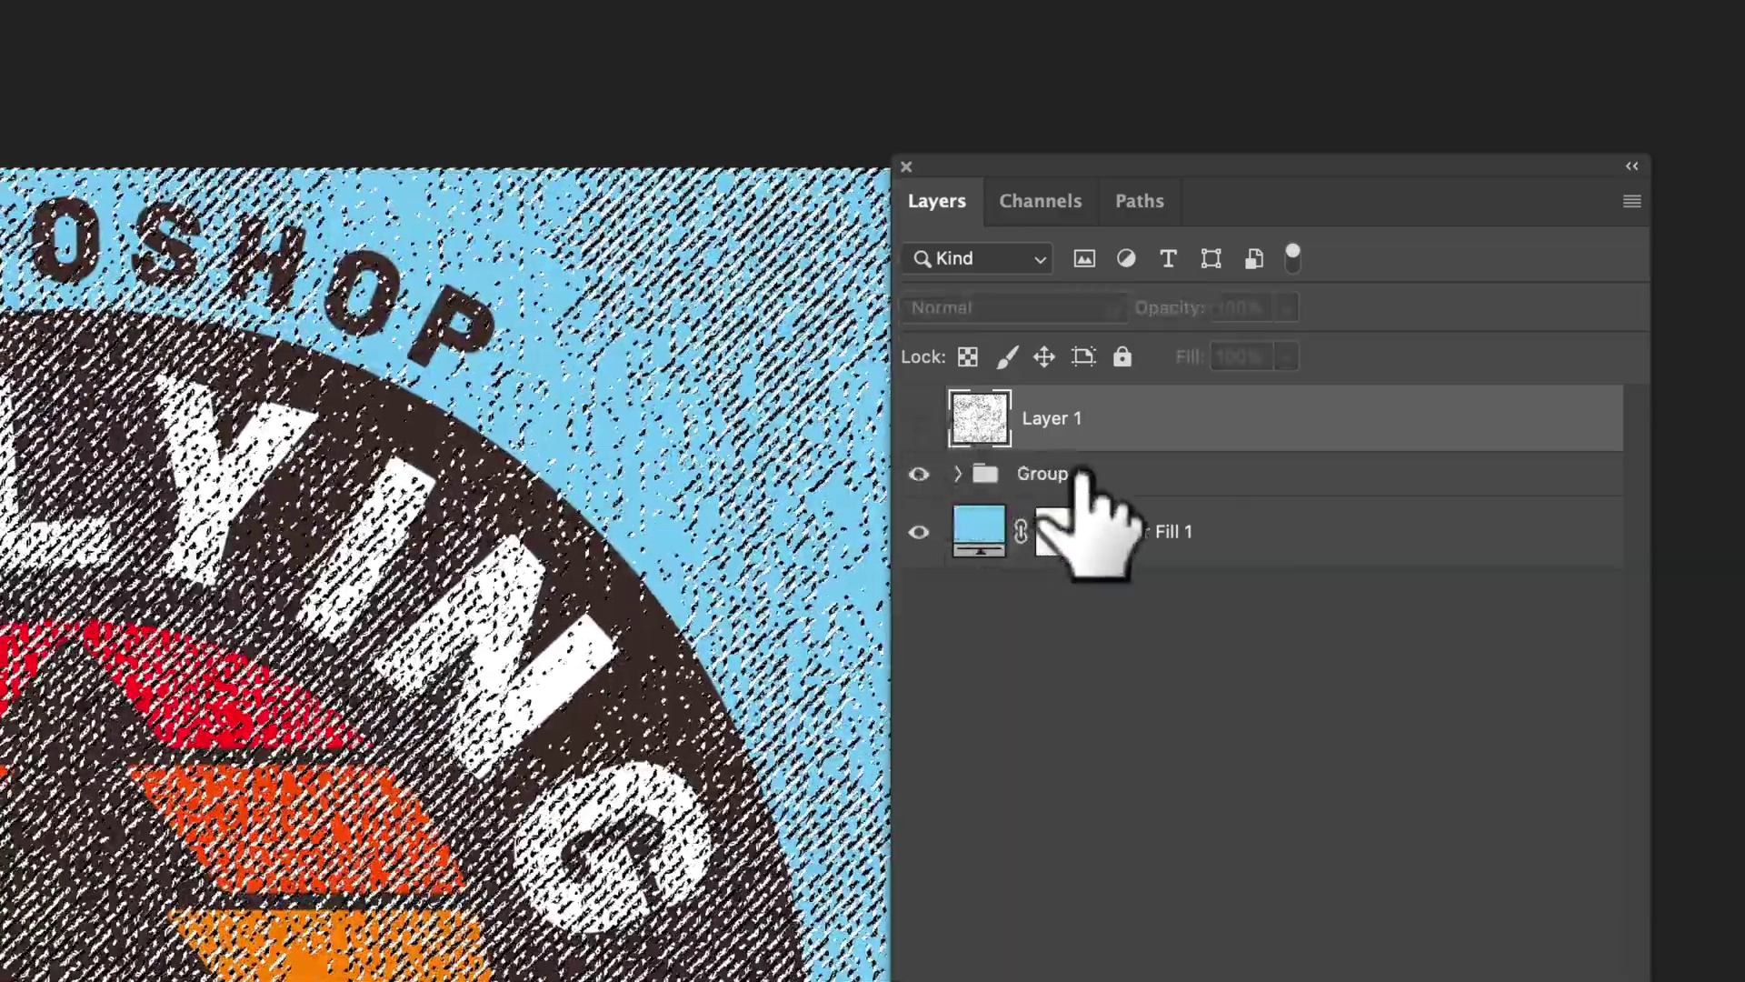
pyautogui.click(1068, 473)
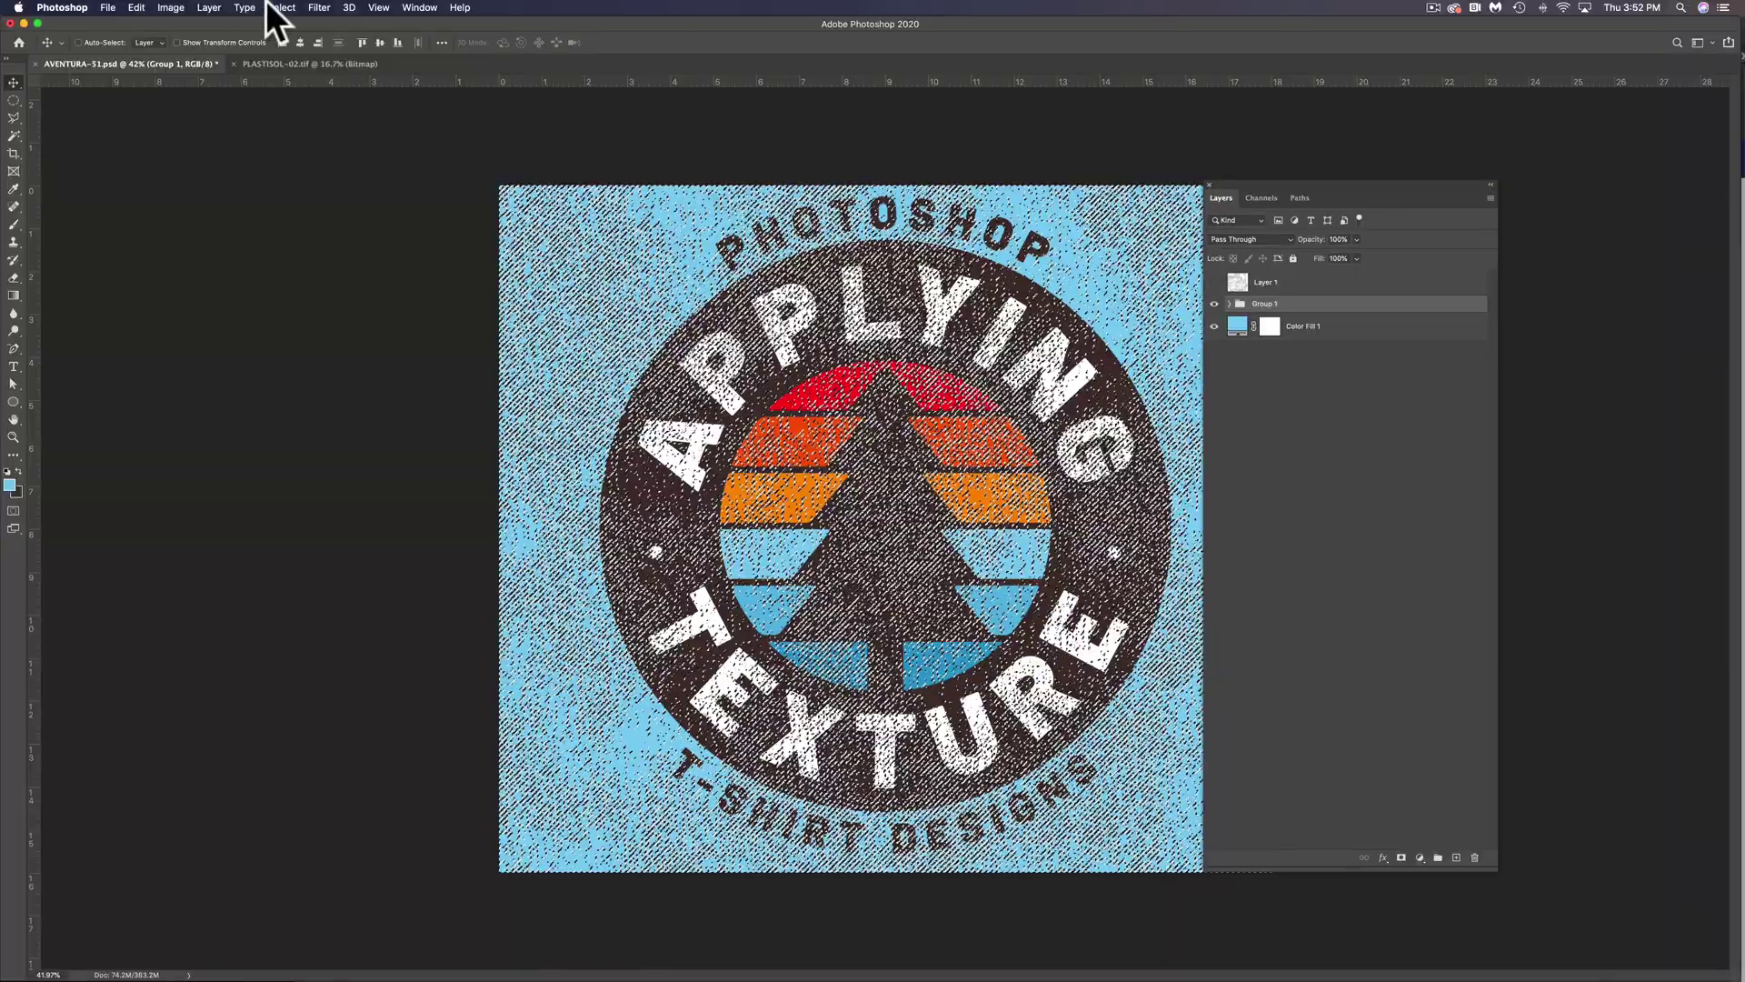
# Give Group 1 a Reveal Selection layer mask from the texture selection, then inspect the result
pyautogui.click(210, 7)
pyautogui.moveTo(280, 228)
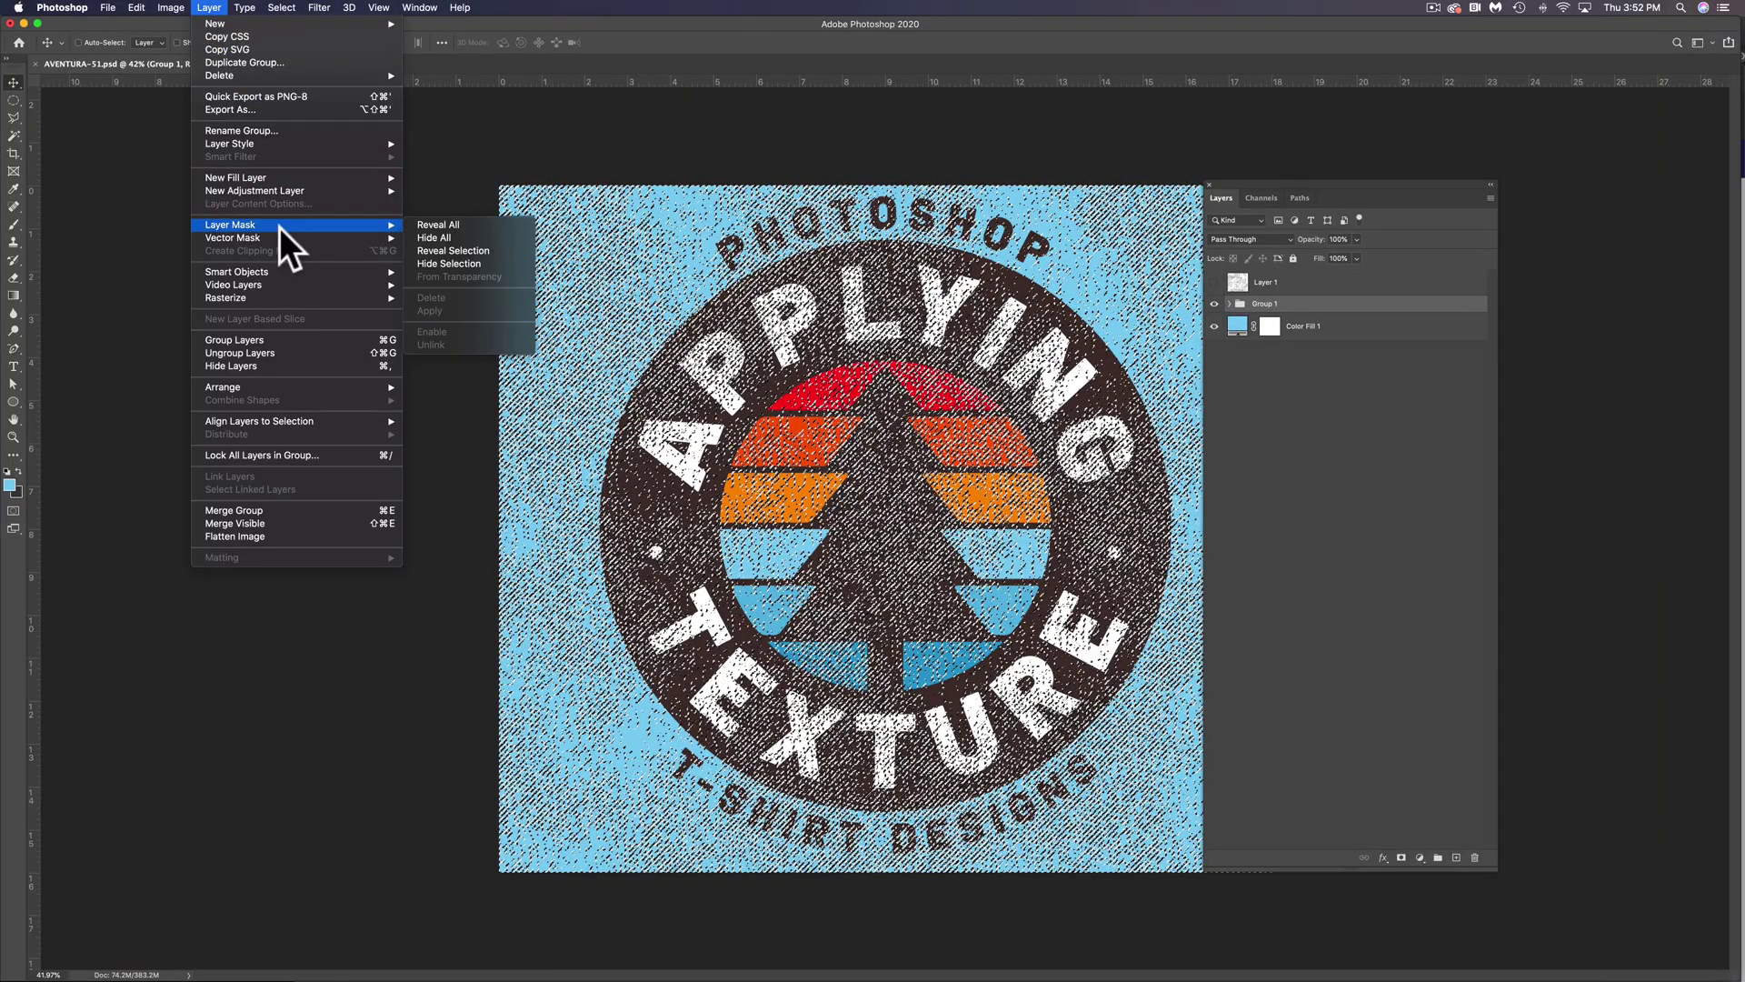
pyautogui.click(463, 251)
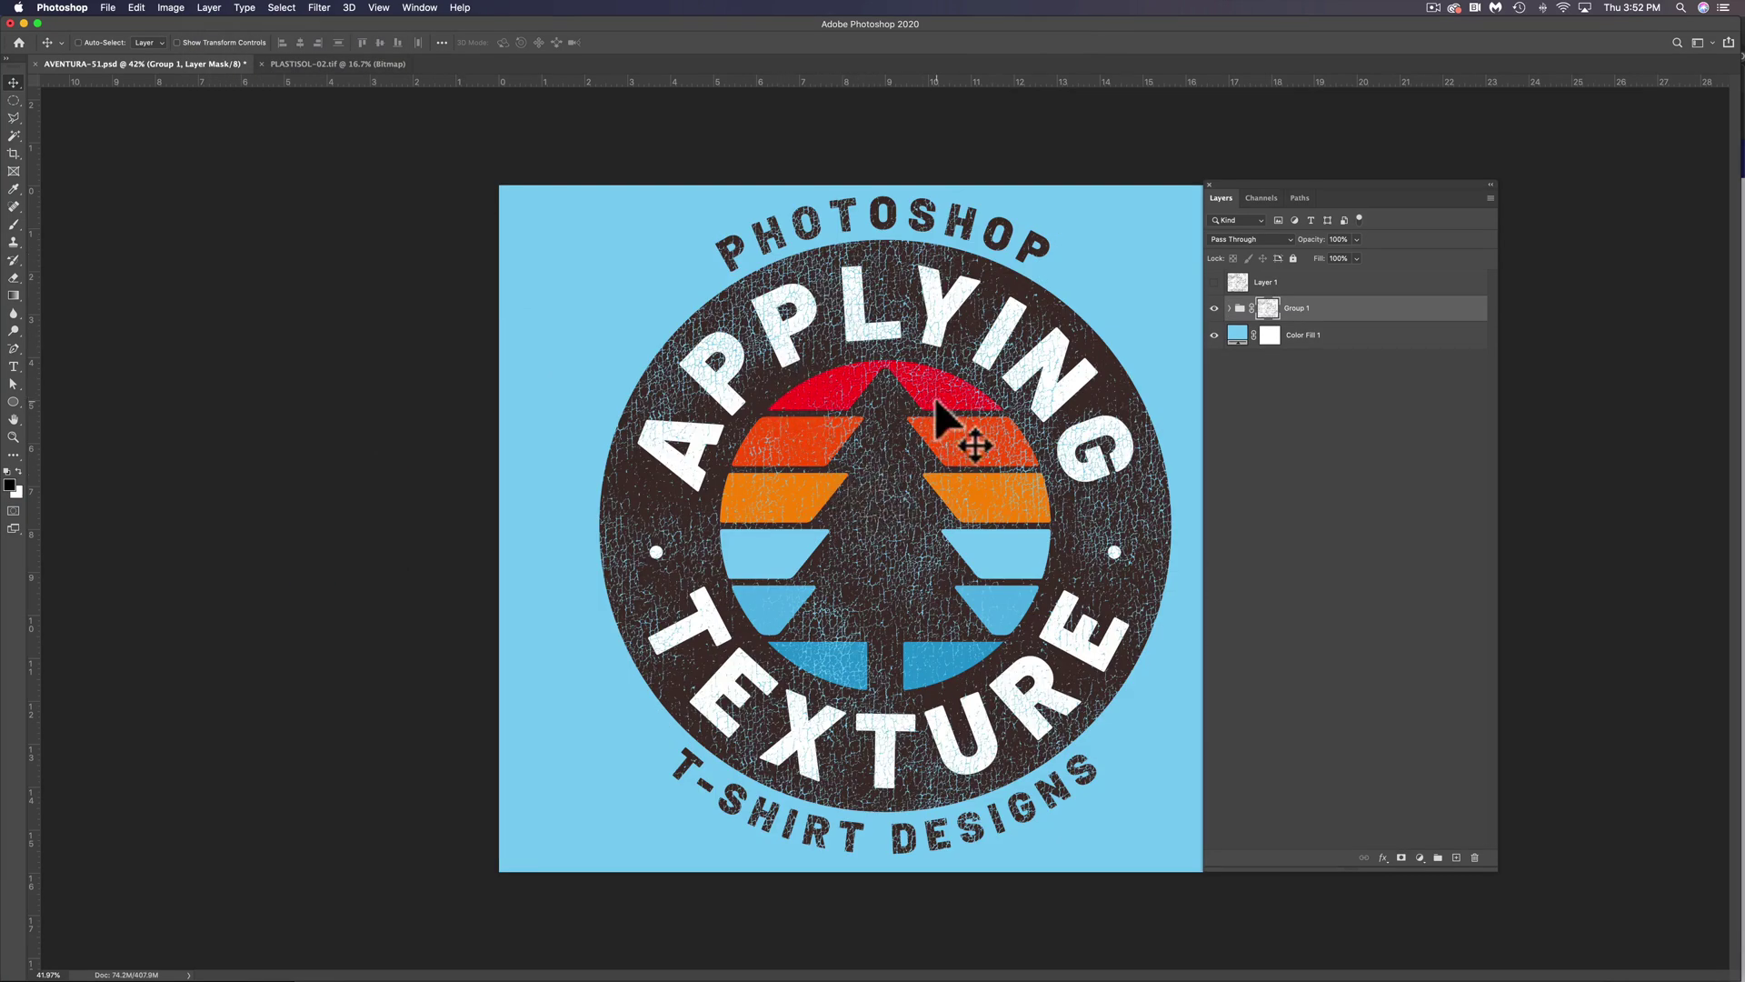
pyautogui.scroll(5, 900, 343)
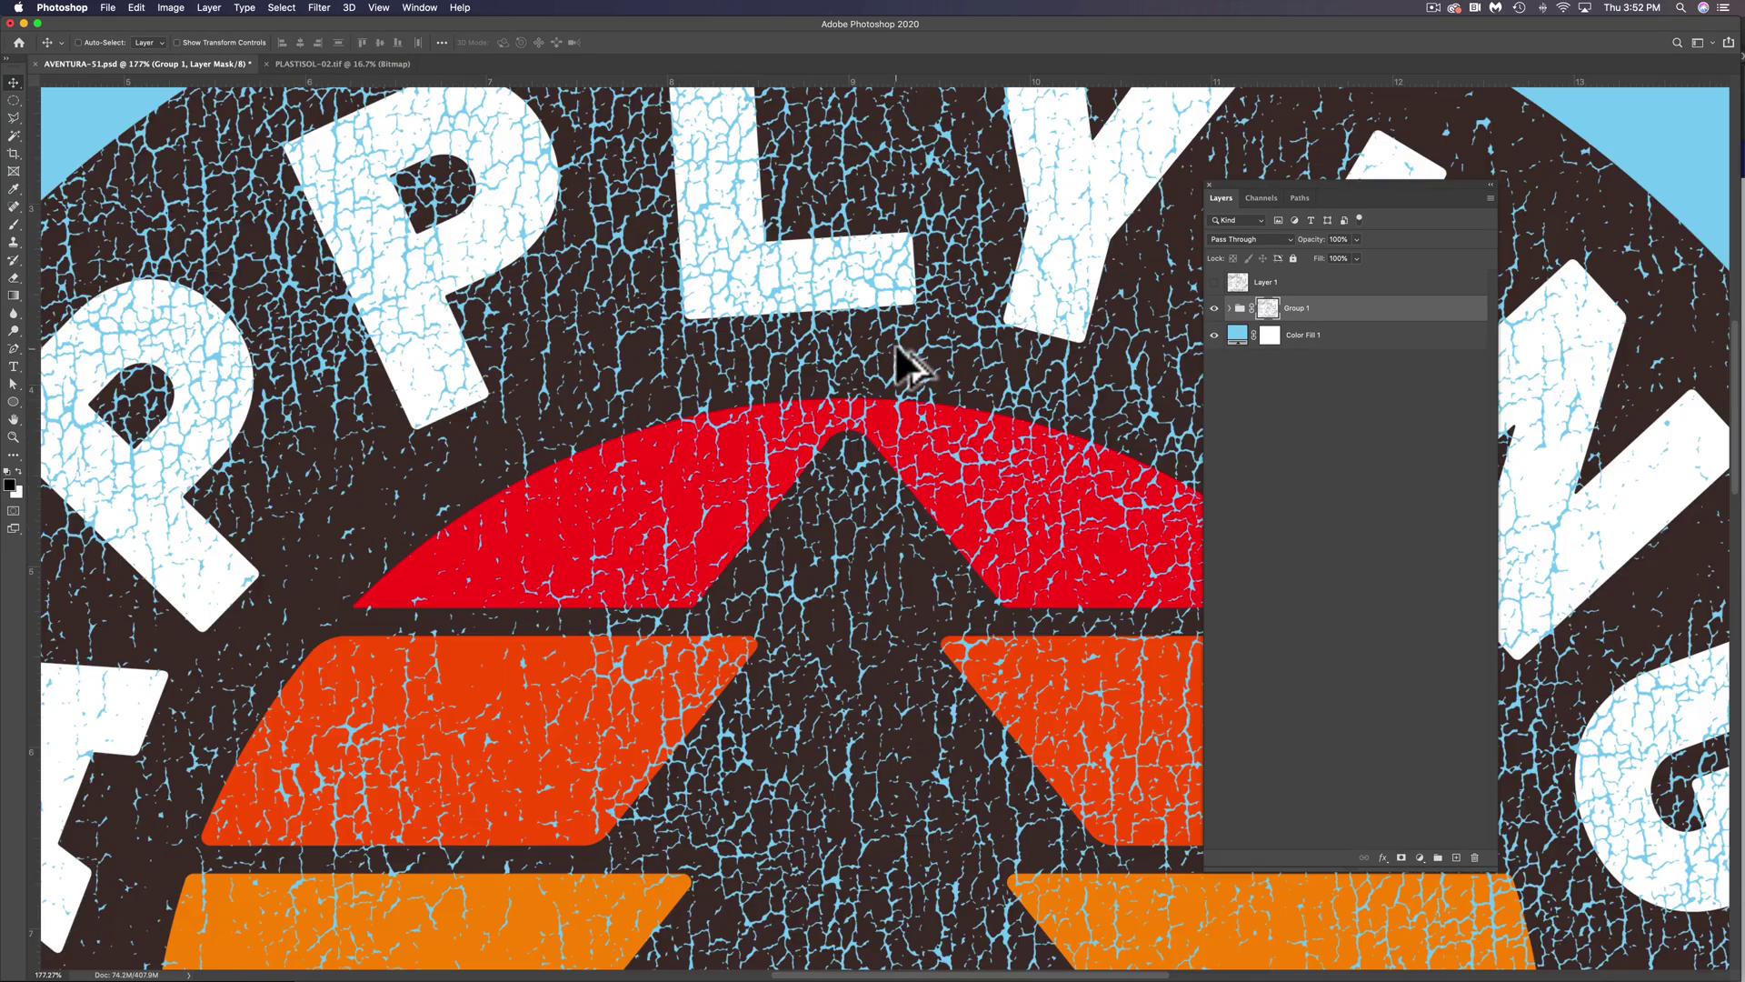
pyautogui.scroll(-3, 896, 347)
pyautogui.scroll(-2, 896, 346)
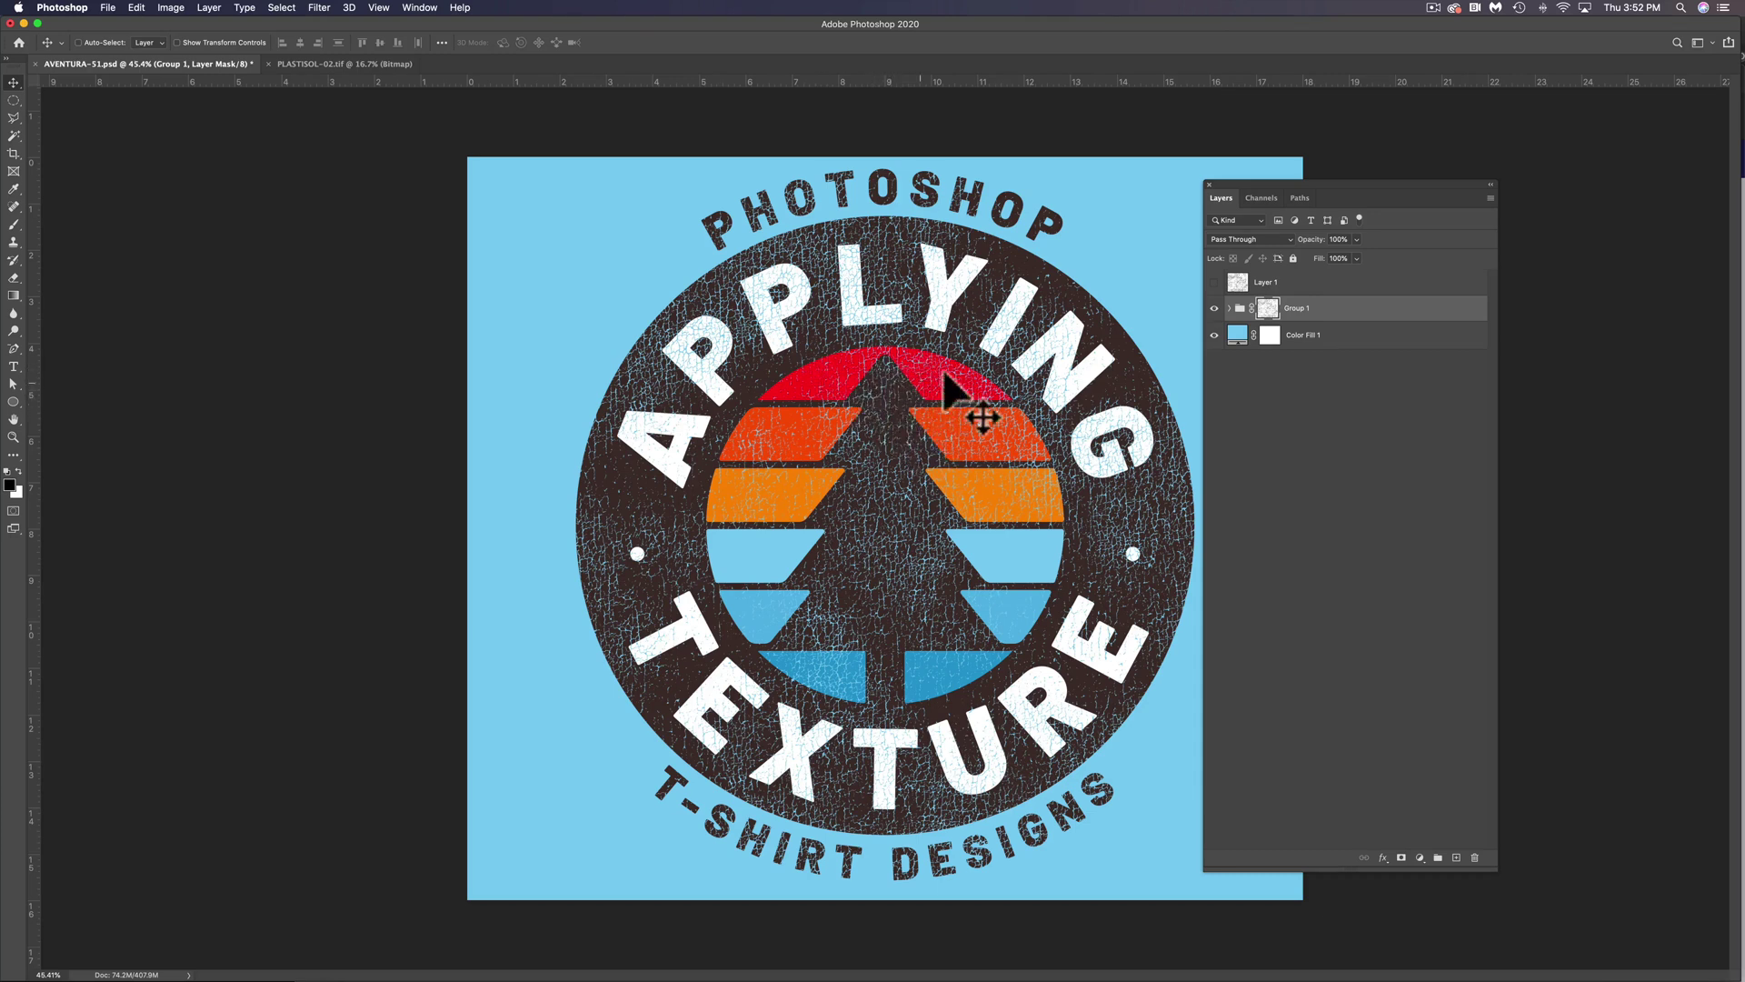
# Expand Group 1 to list its layers, then delete its layer mask and undo to restore it
pyautogui.click(1232, 309)
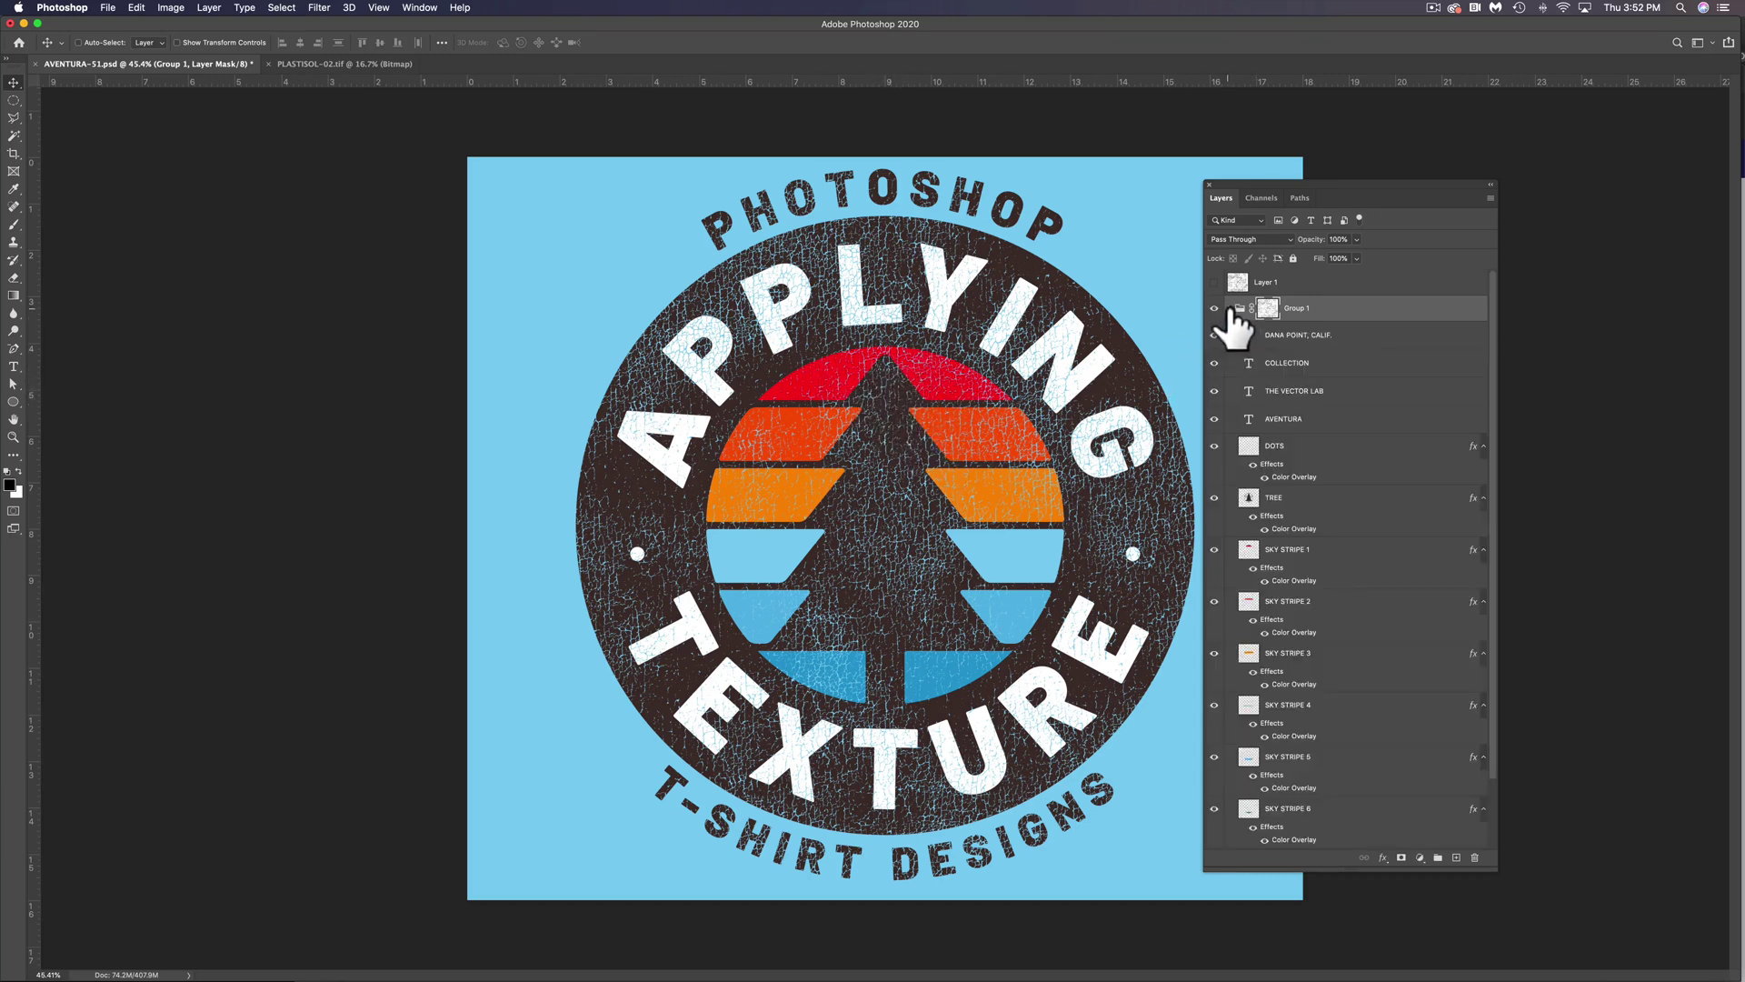
pyautogui.click(1279, 312)
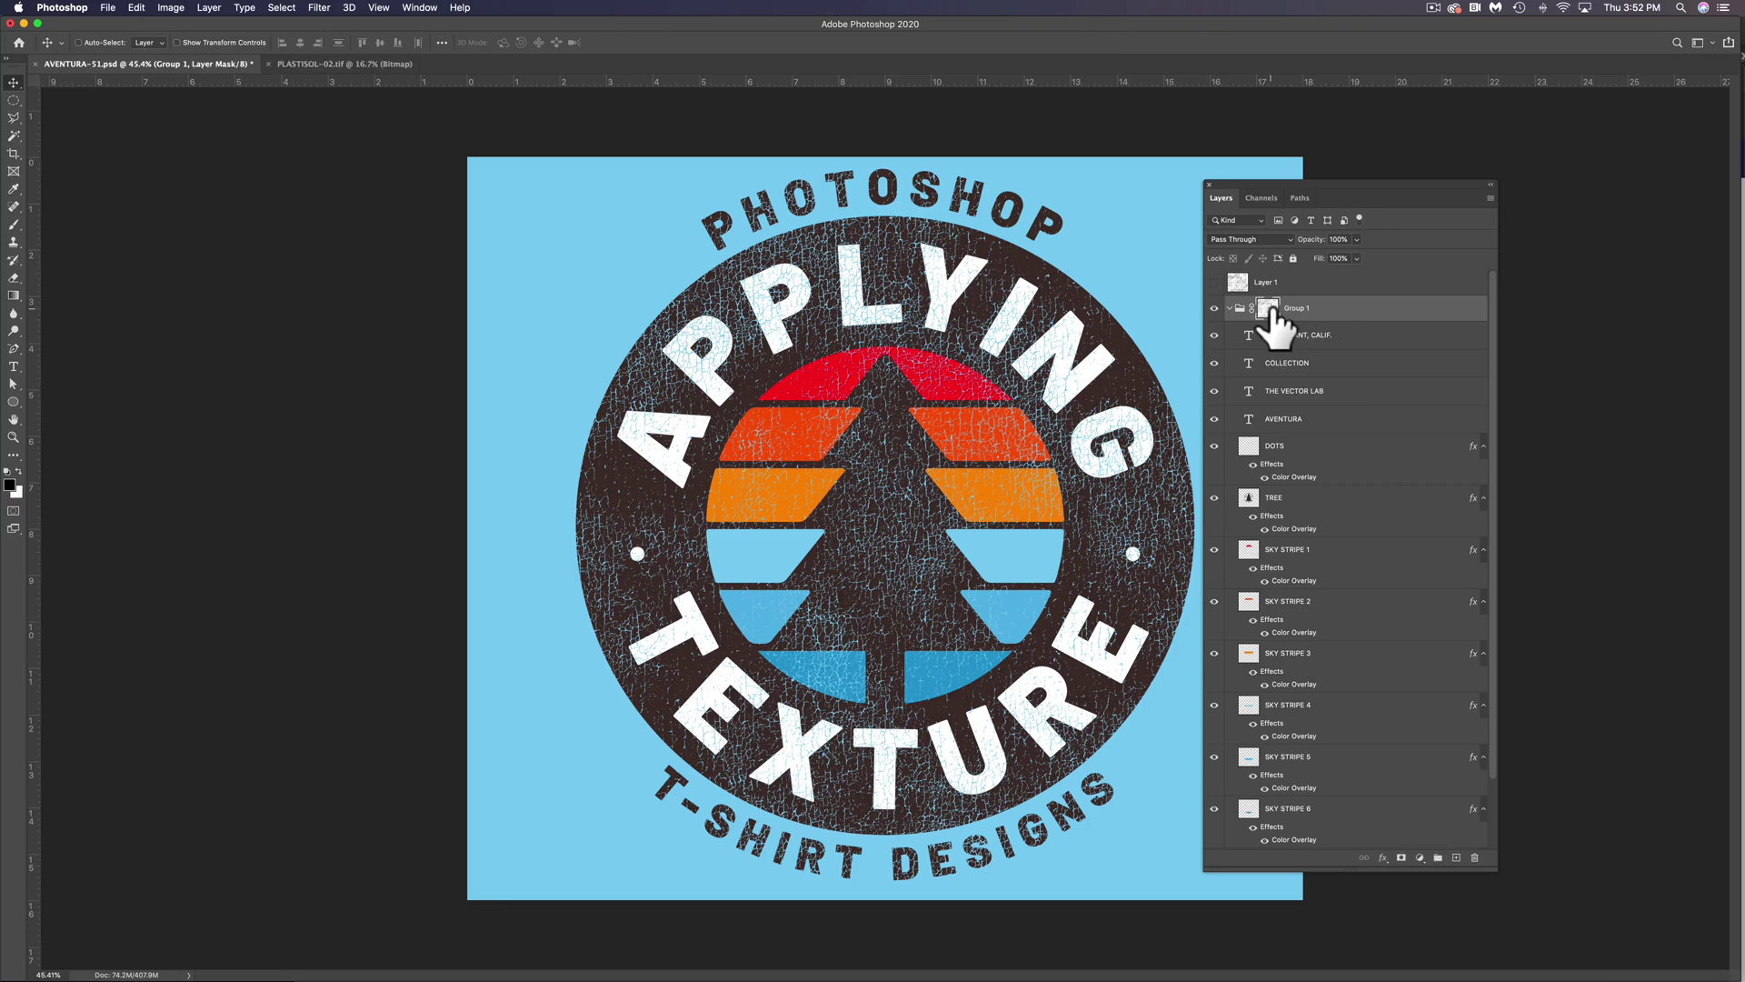
pyautogui.click(201, 6)
pyautogui.moveTo(243, 220)
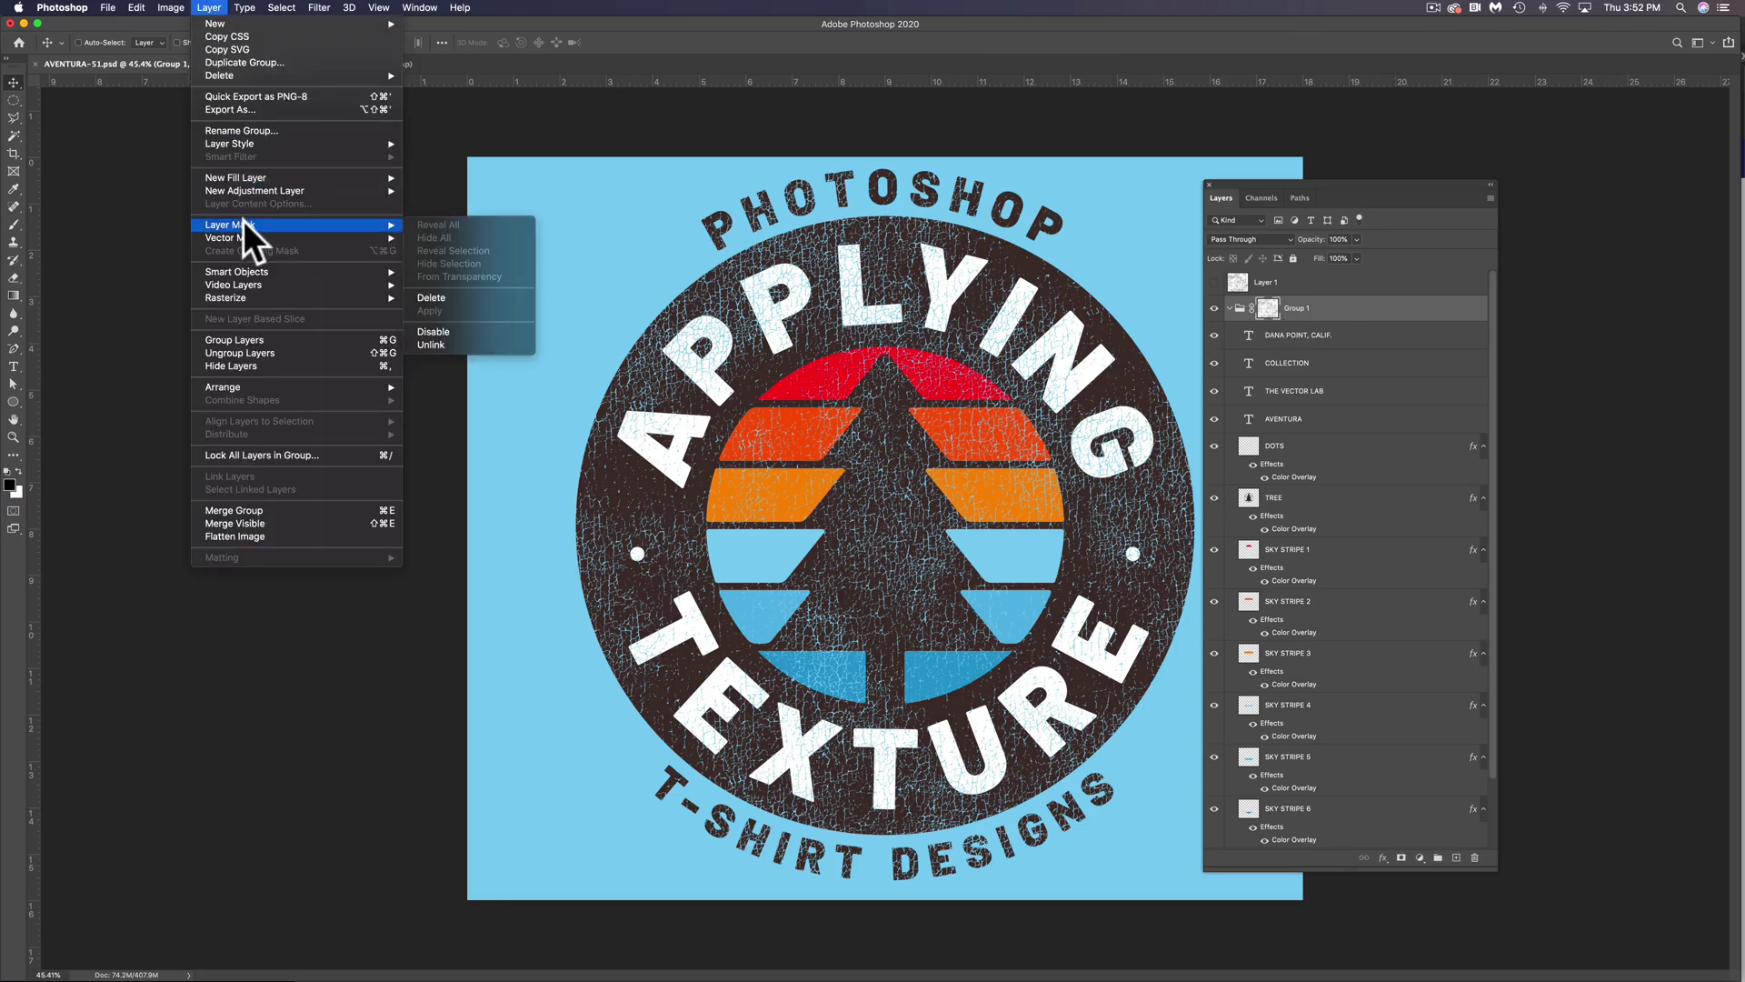
pyautogui.click(483, 297)
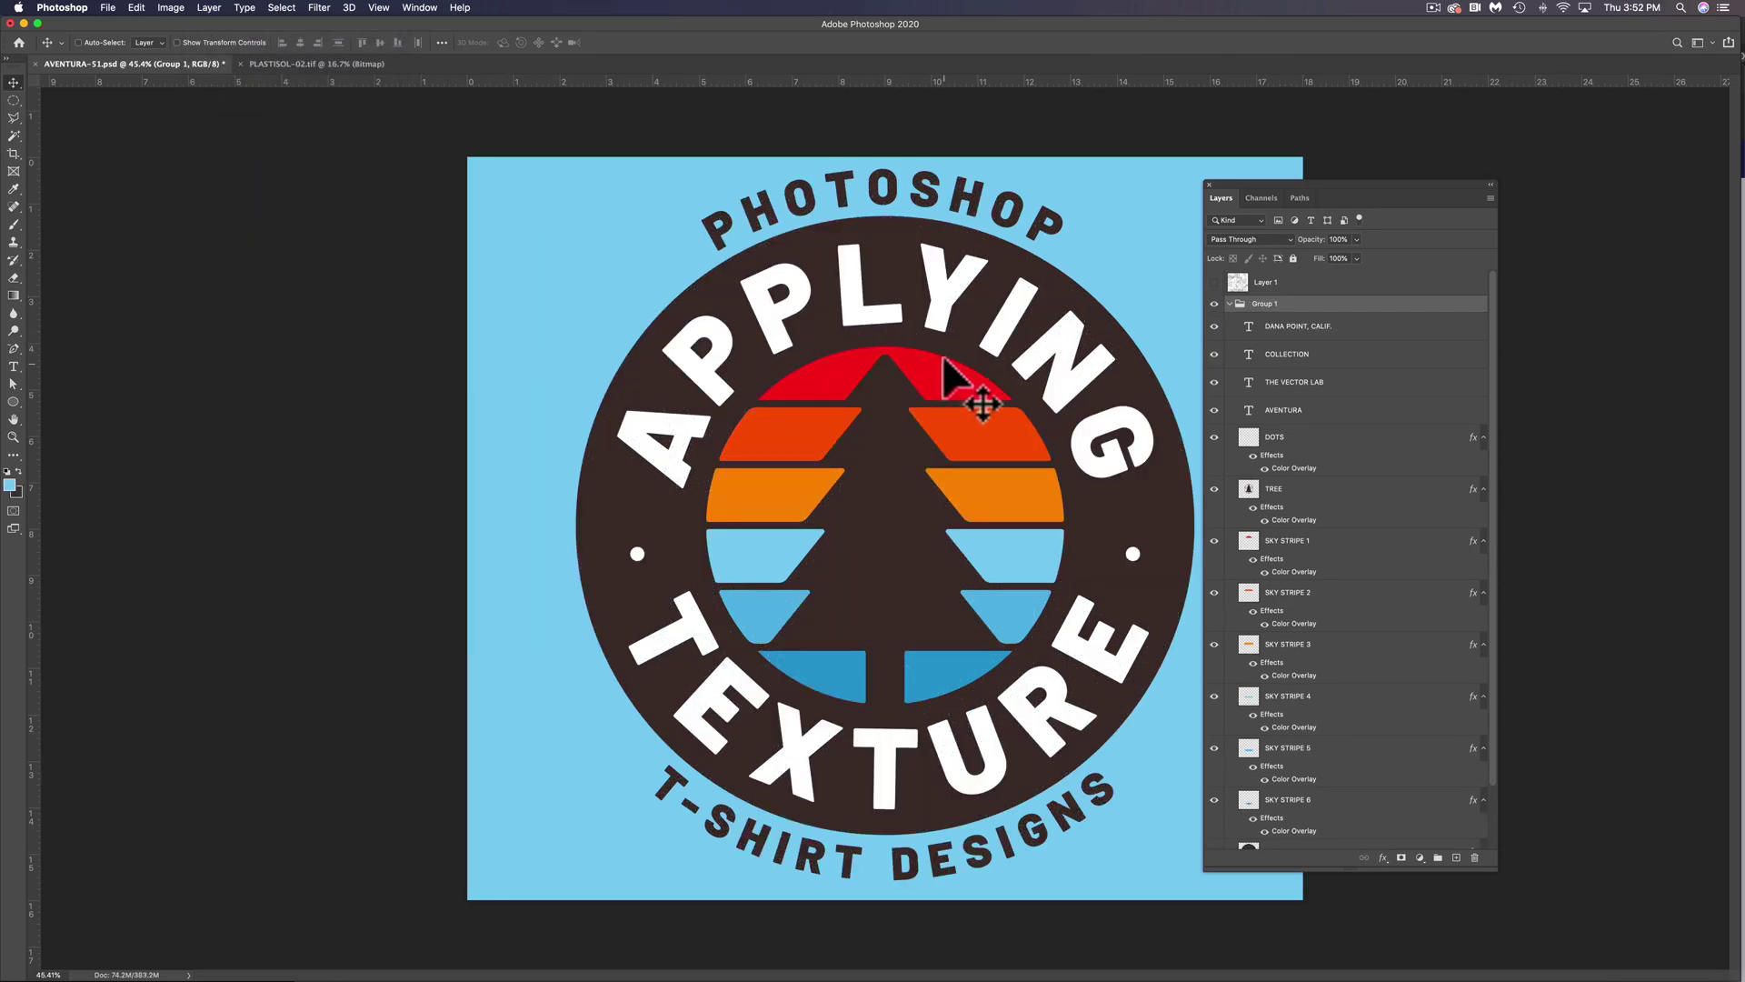
pyautogui.press('super+z')
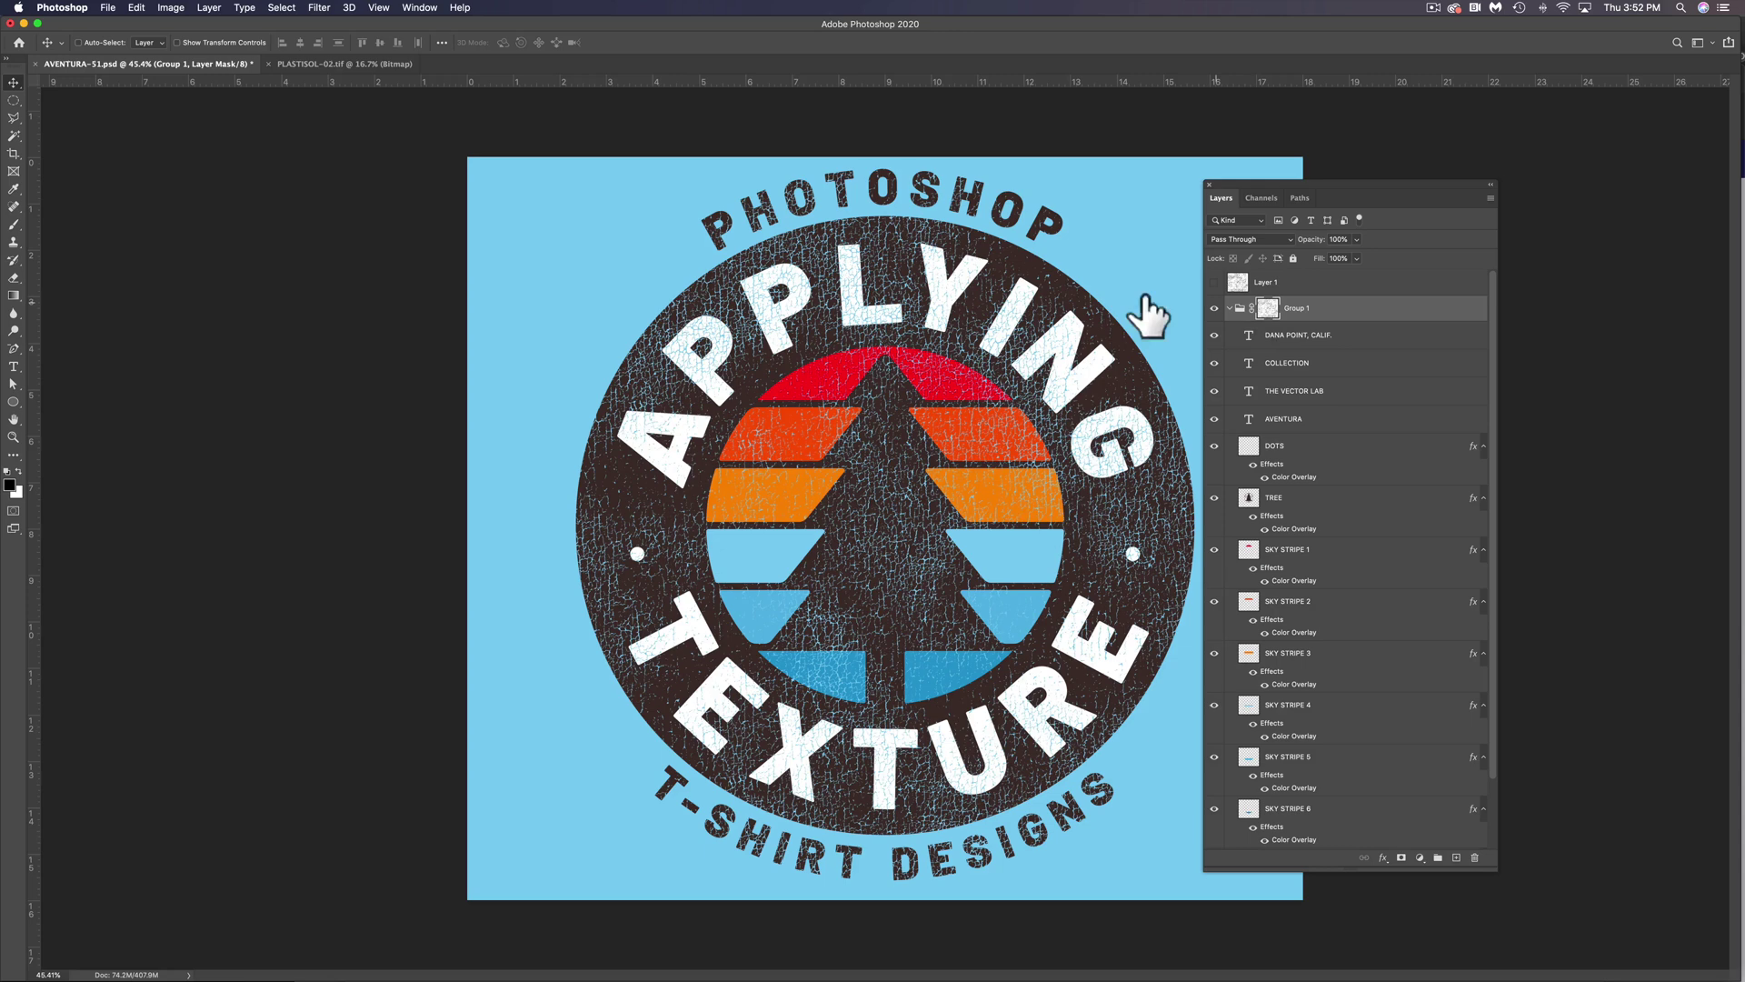